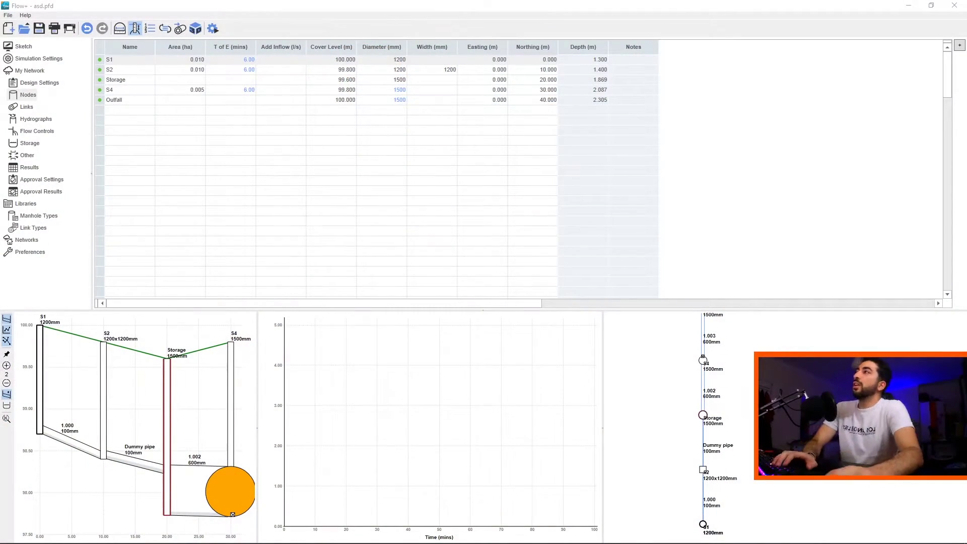
Display the network sketch, then zoom and pan it to bring node 1.000 into view.
click(29, 60)
click(24, 50)
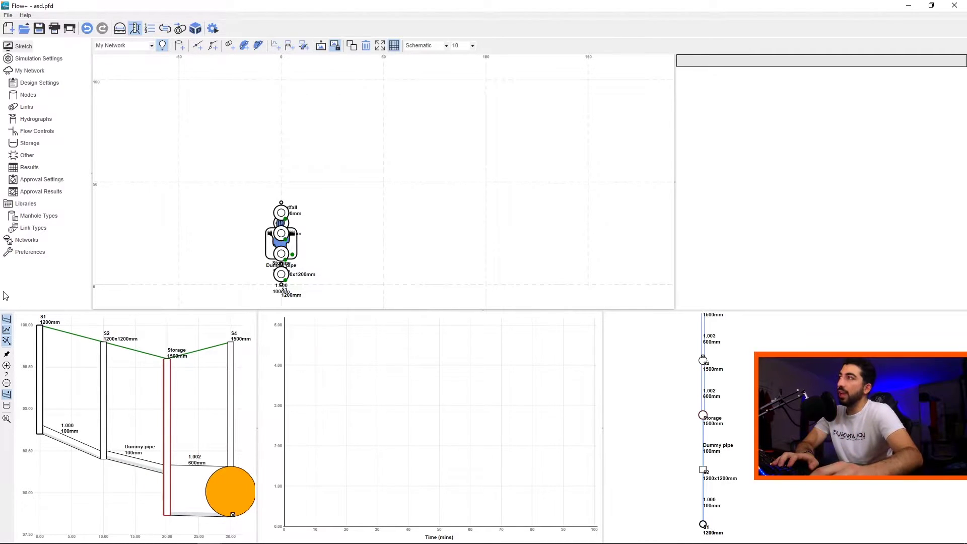
scroll(291, 177, up, 5)
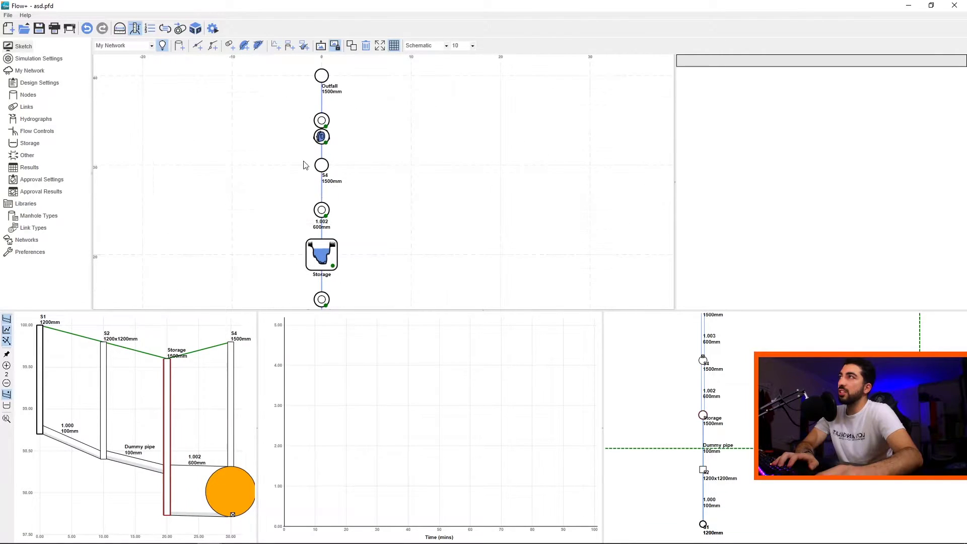
scroll(282, 196, down, 2)
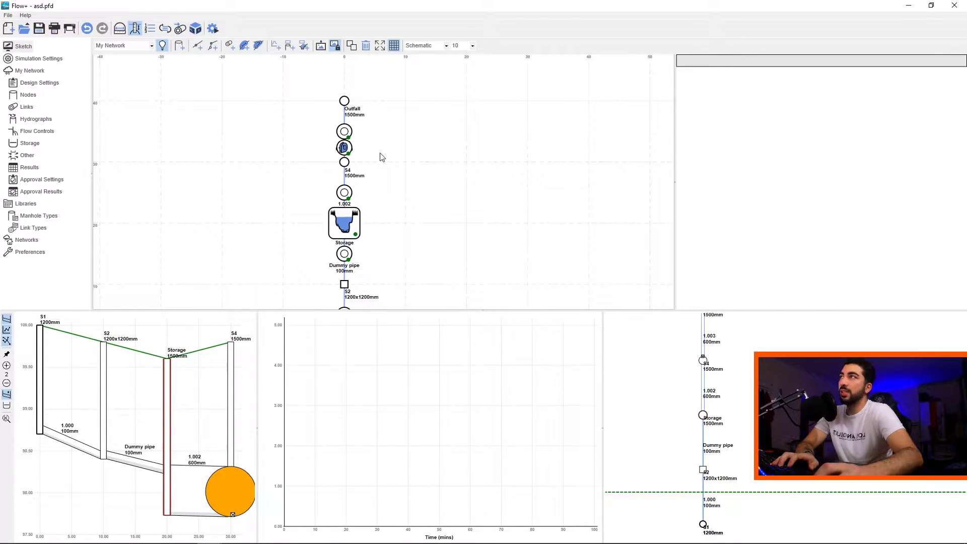
middle_drag(270, 175, 265, 151)
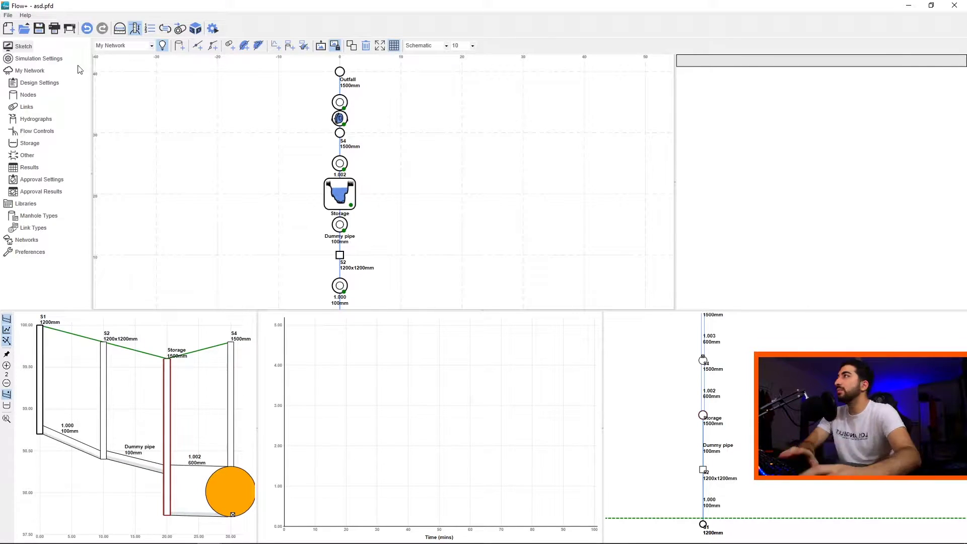
Inspect the rainfall grid's Return Period, Climate Change, Additional Area and Additional Flow columns.
click(42, 60)
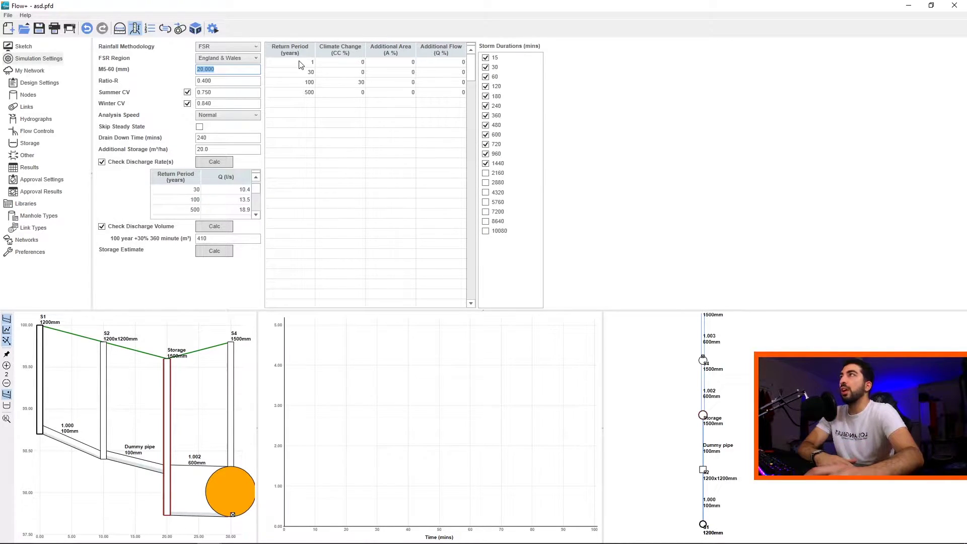
drag(298, 63, 460, 95)
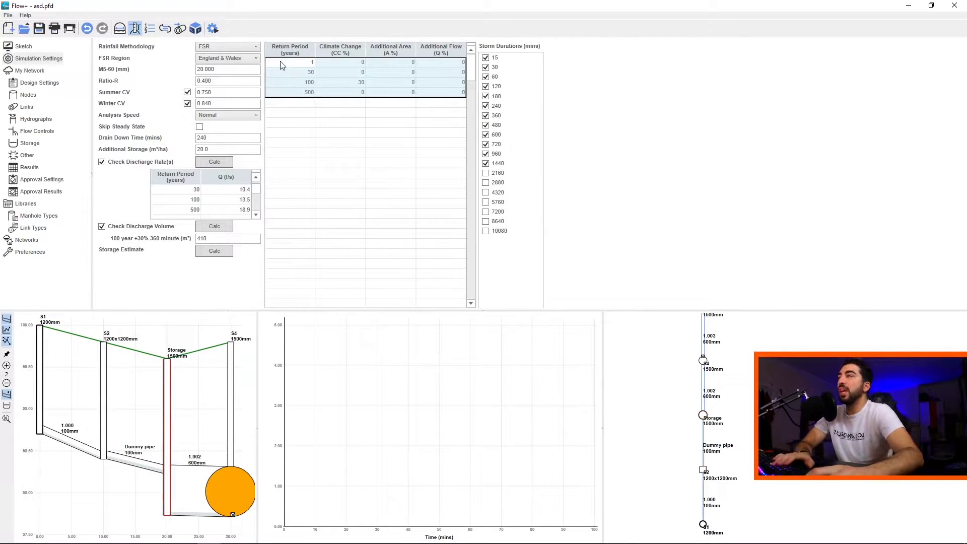
drag(290, 68, 292, 95)
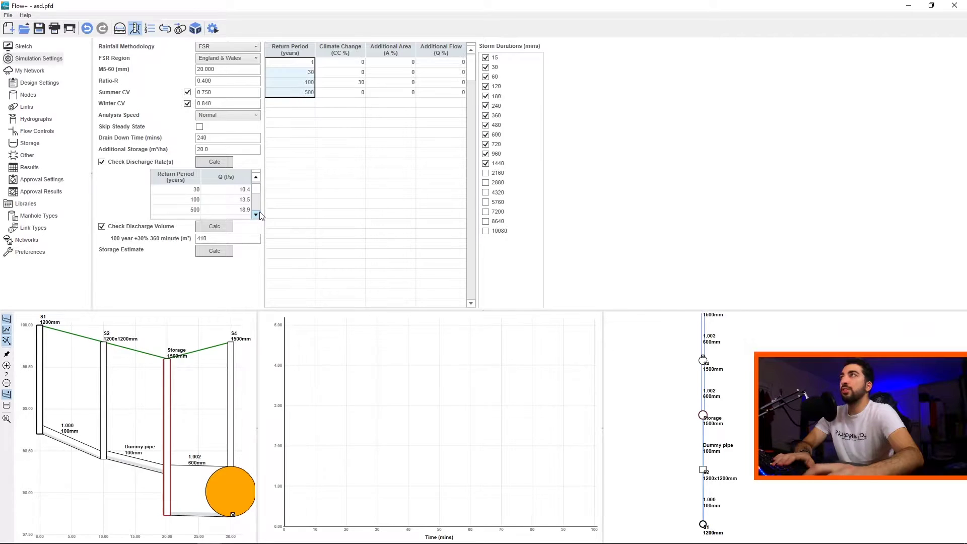
drag(342, 64, 340, 95)
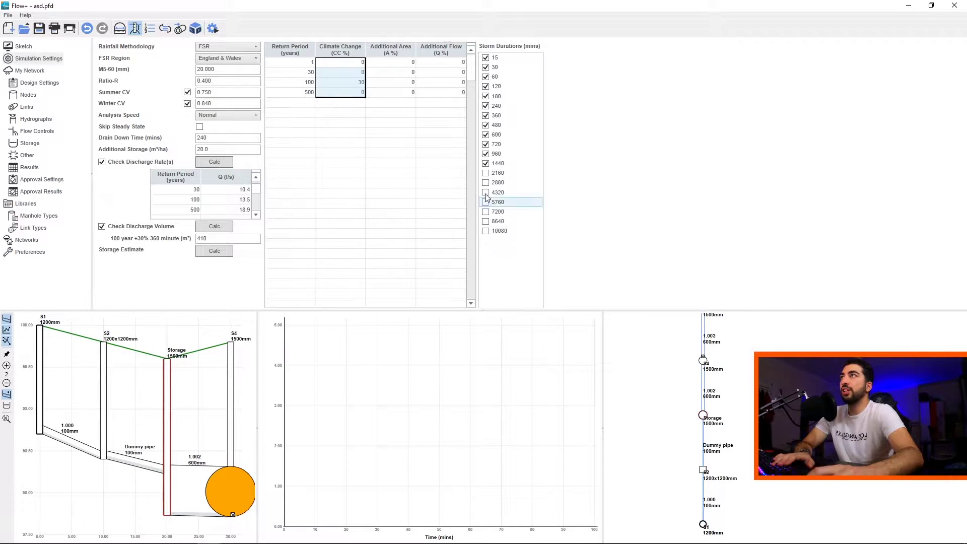
drag(380, 64, 396, 95)
drag(442, 63, 444, 93)
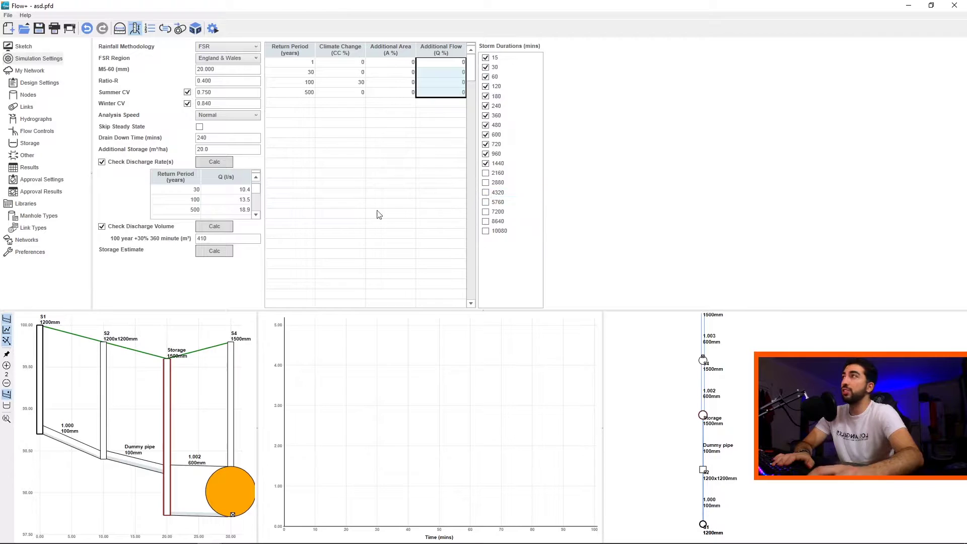
click(290, 132)
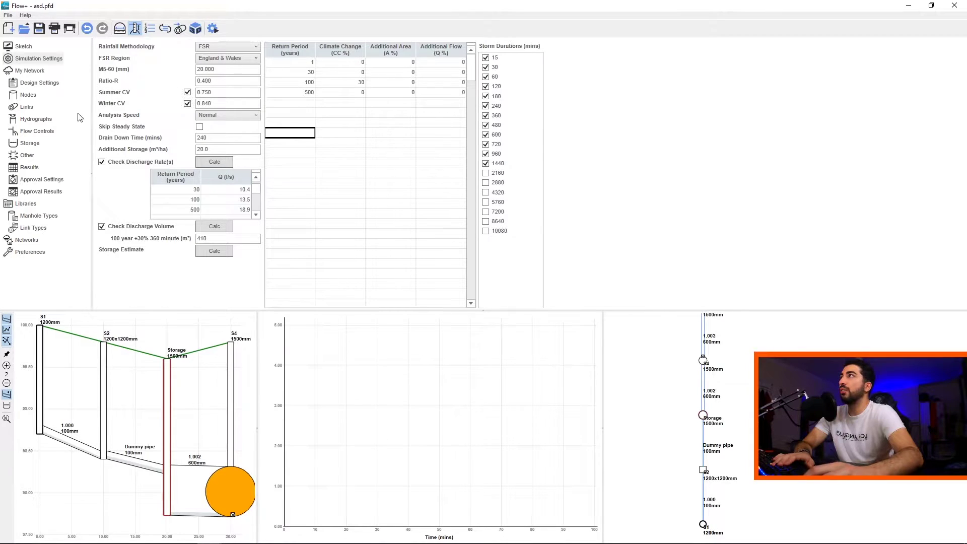
Keep Analysis Speed at Normal and move on to the Drain Down Time value.
click(233, 118)
click(224, 129)
key(Tab)
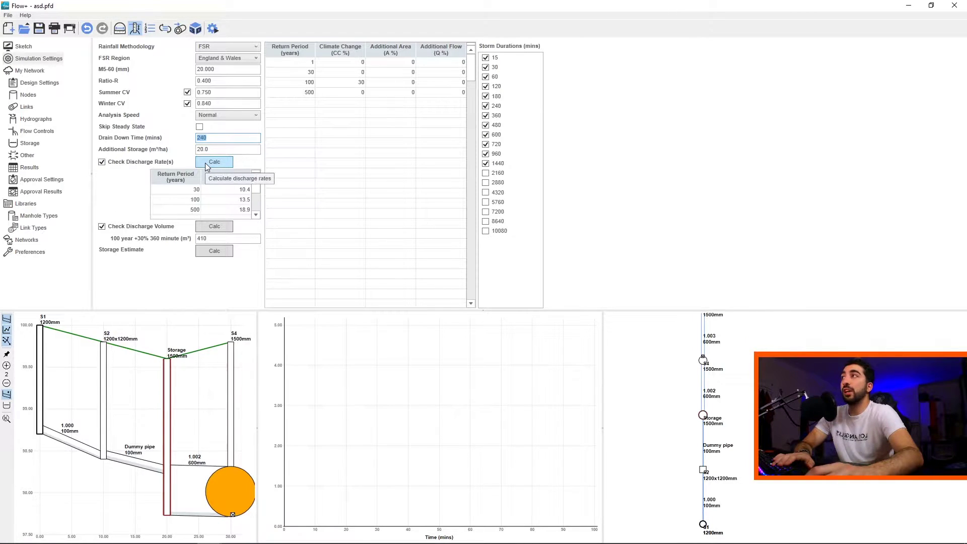
click(205, 162)
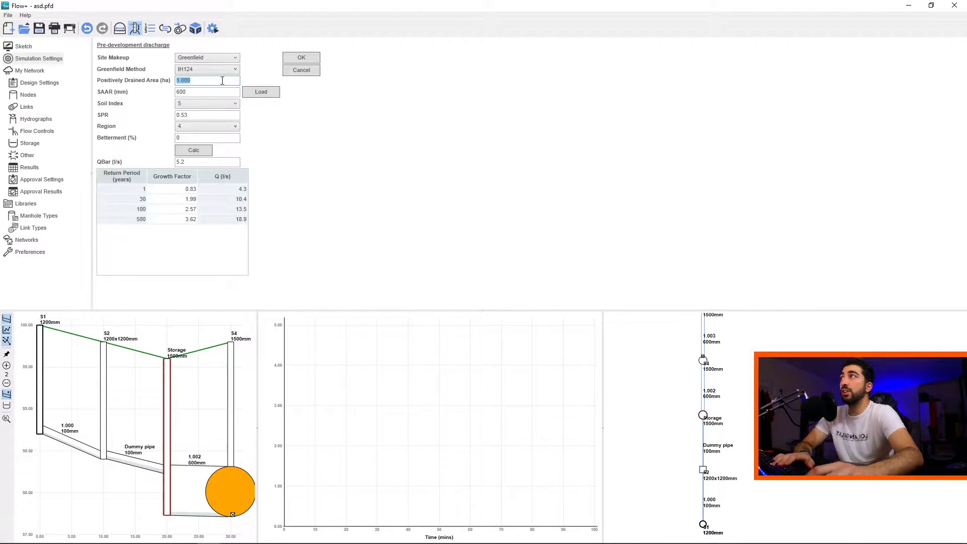
click(196, 90)
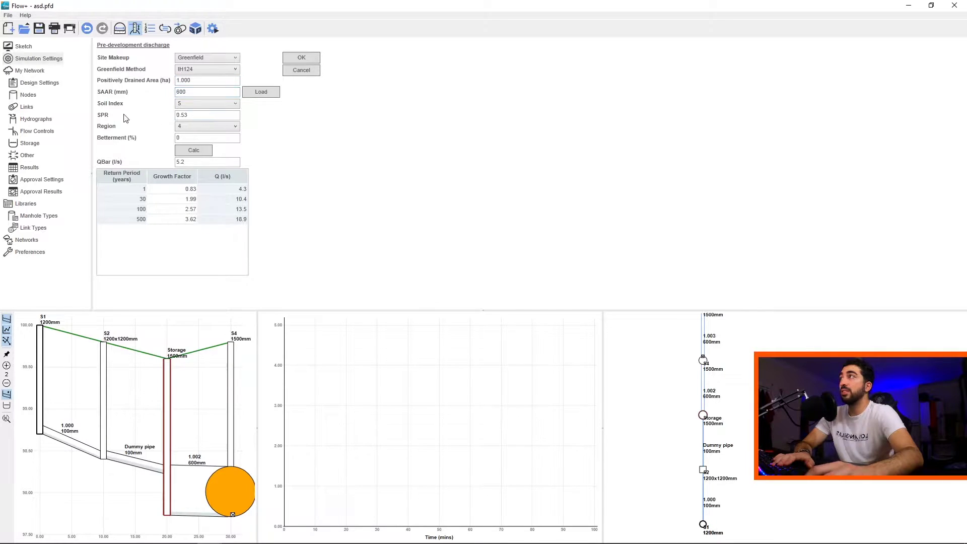
click(194, 137)
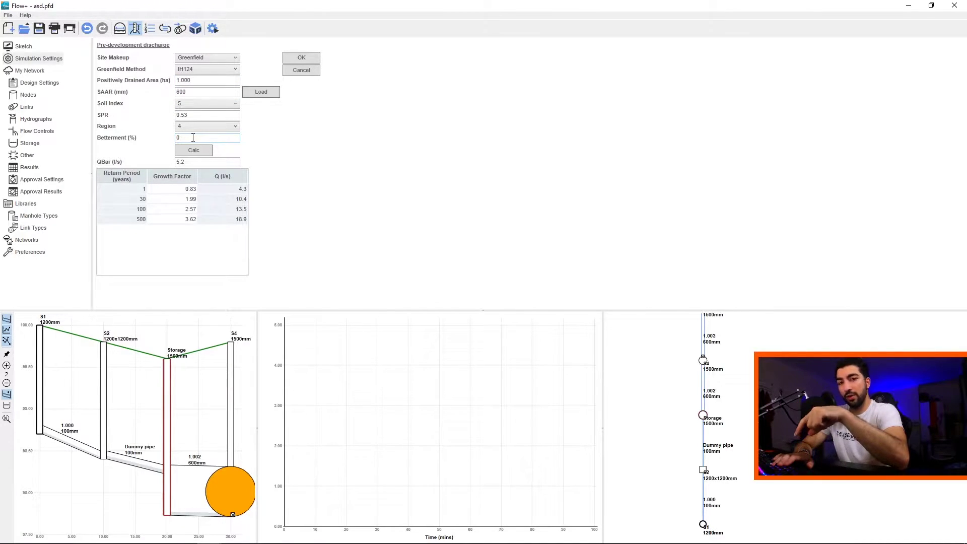
double_click(186, 81)
key(Tab)
double_click(219, 116)
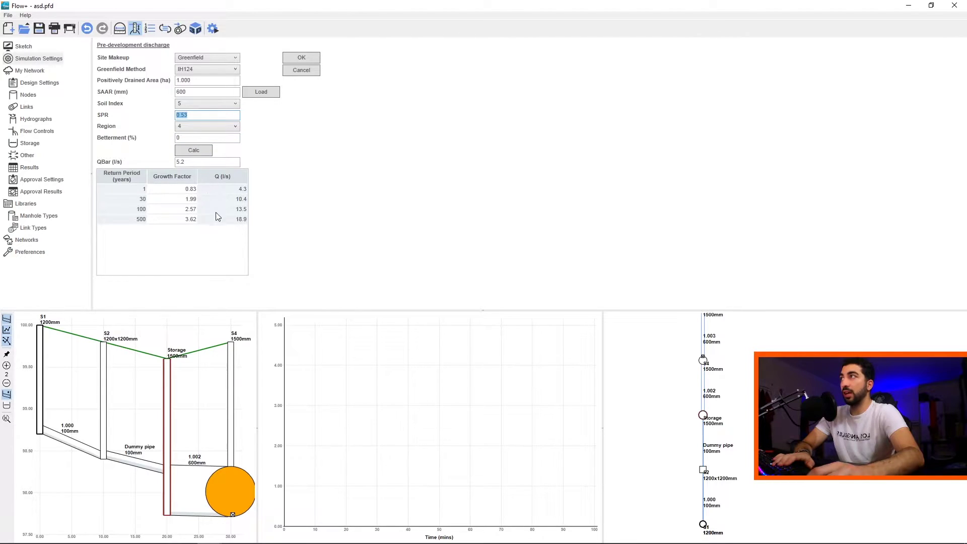
click(301, 57)
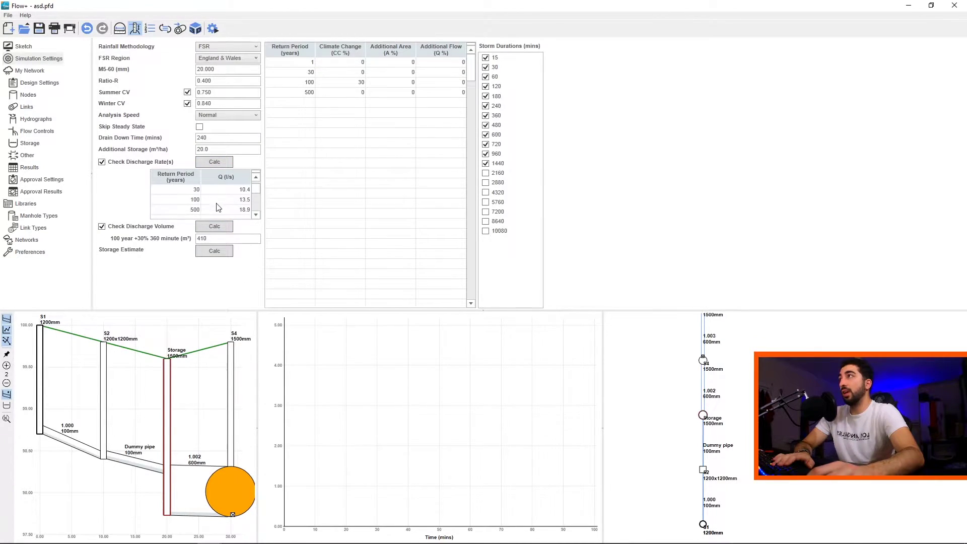
drag(186, 192, 187, 201)
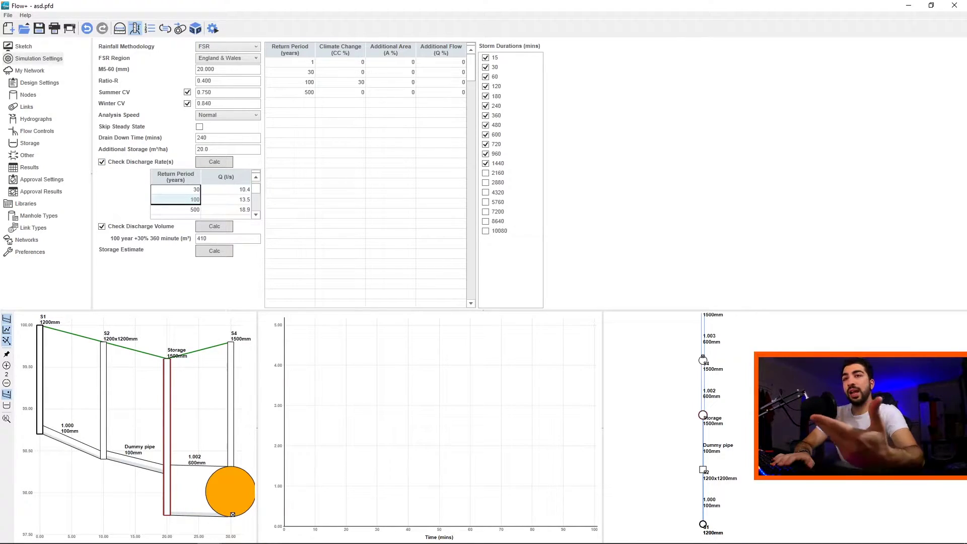
click(226, 192)
click(237, 209)
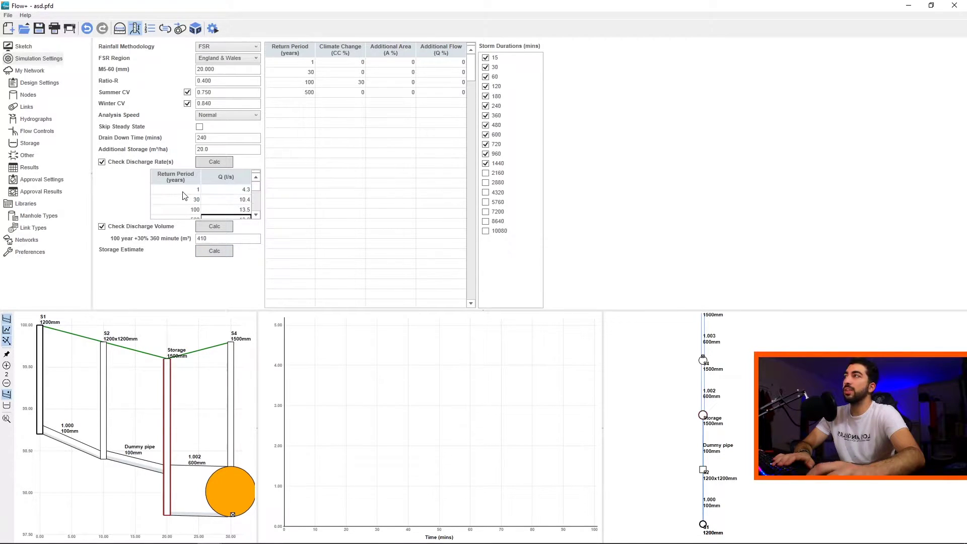
drag(185, 190, 184, 201)
key(Delete)
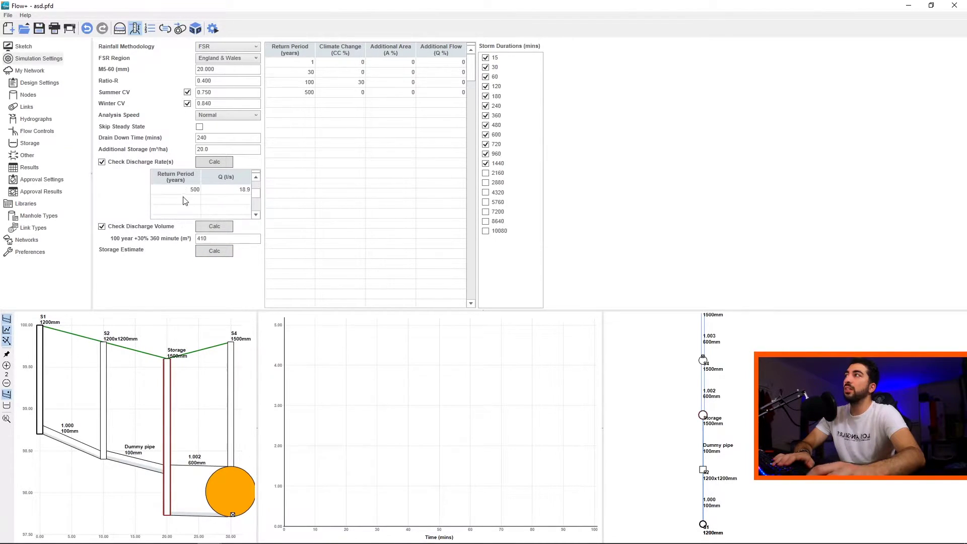
key(ctrl+z)
click(185, 202)
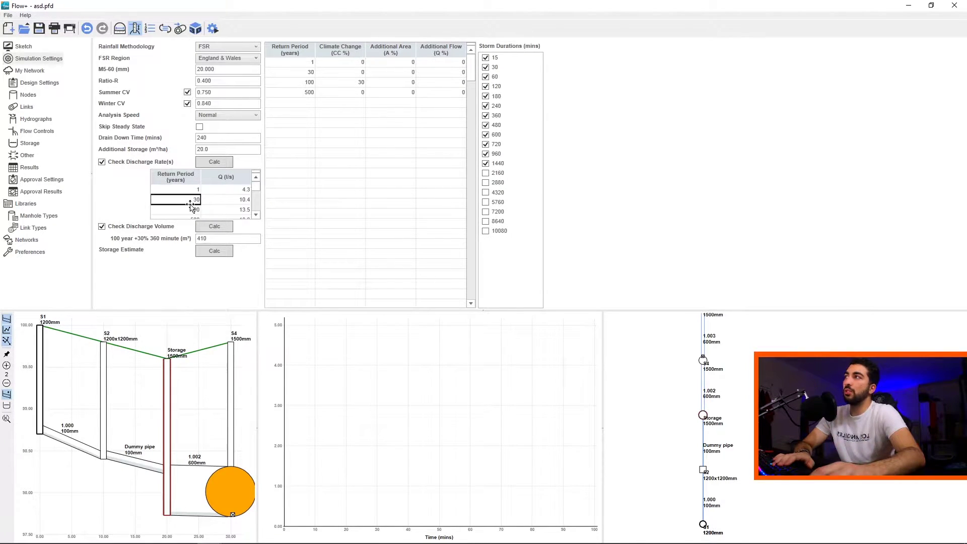
click(256, 215)
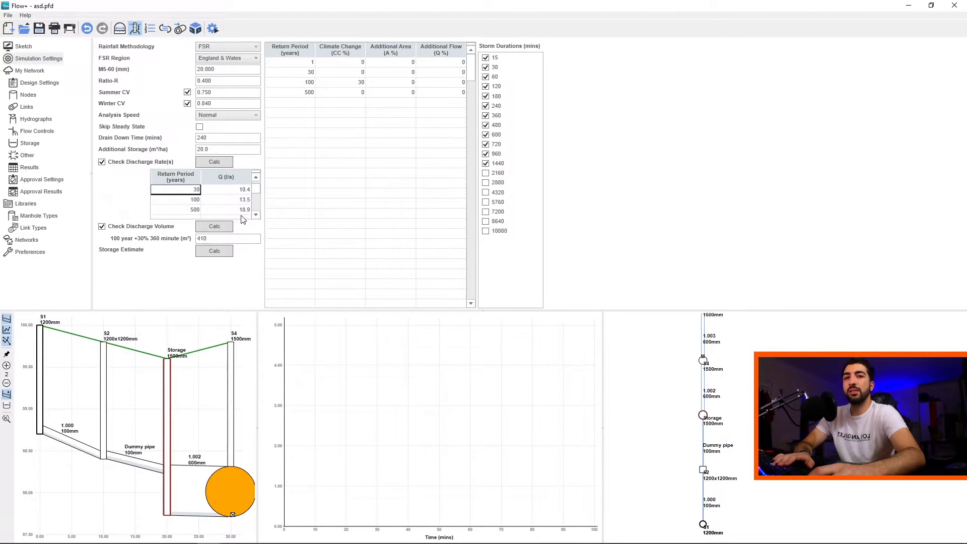
click(183, 210)
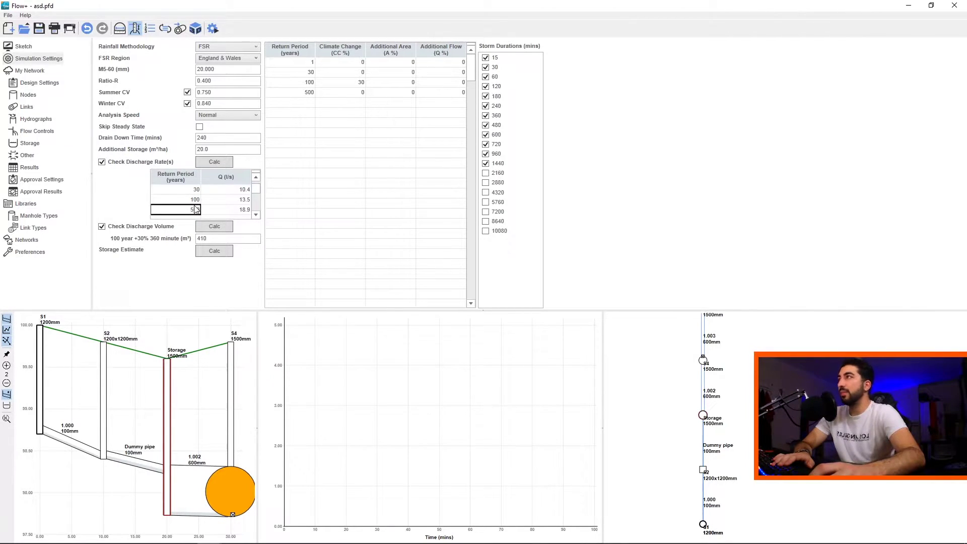
scroll(196, 210, up, 1)
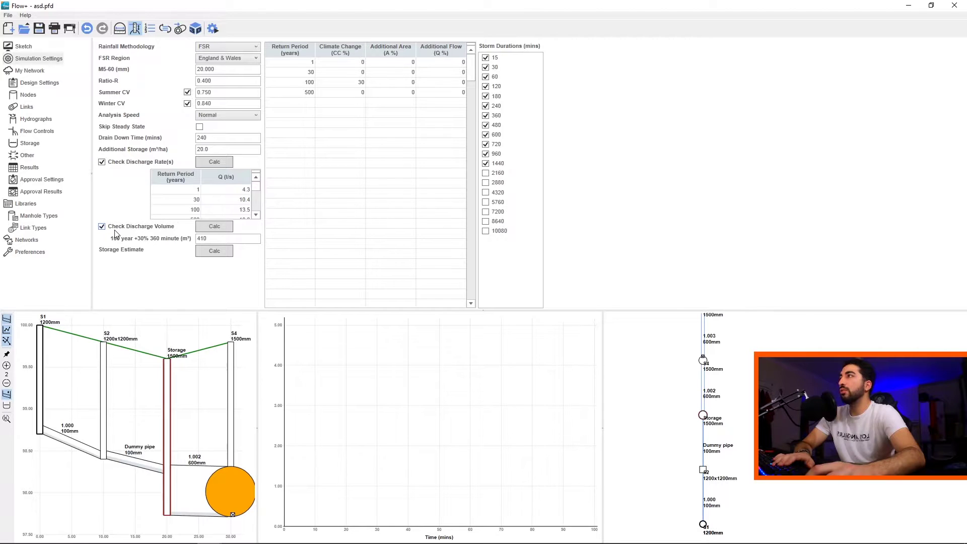
Calculate the pre-development discharge volume and accept it.
click(214, 229)
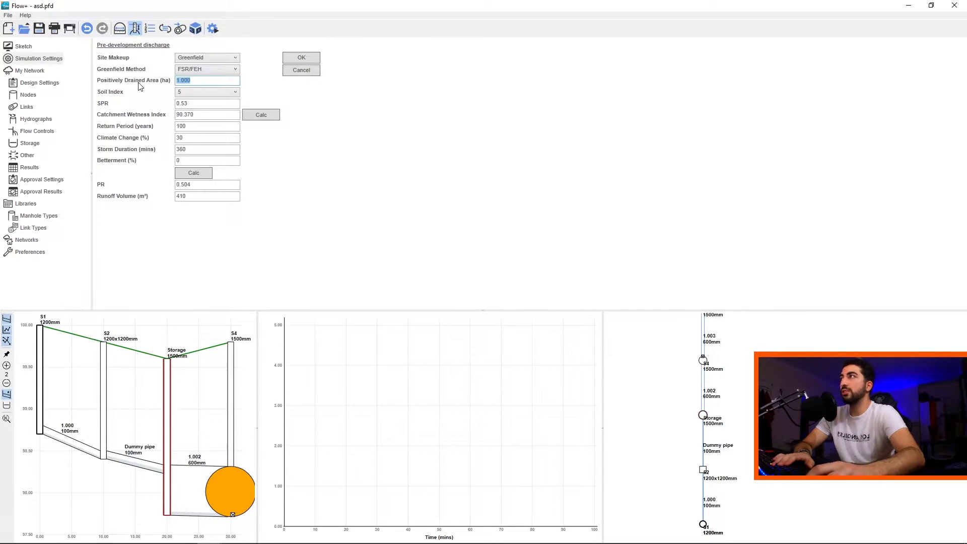
click(191, 196)
click(301, 57)
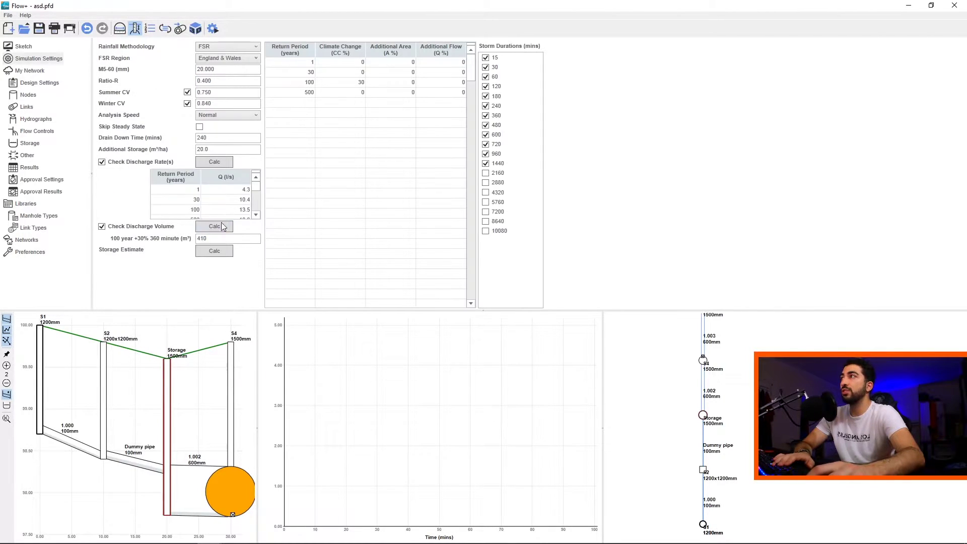
Estimate storage for a 100-year return period, giving roughly 447–618 m³.
click(200, 251)
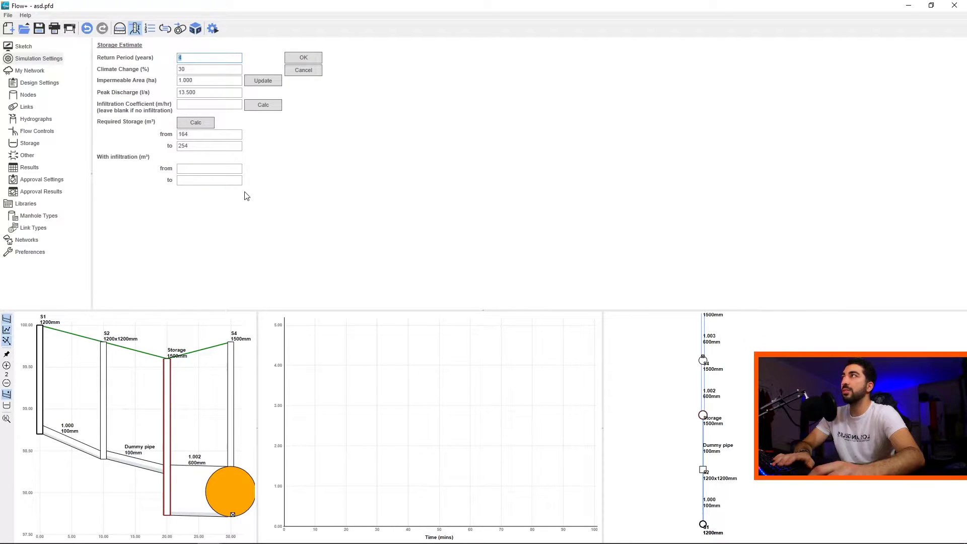
text(100)
key(Tab)
key(Tab)
key(Tab)
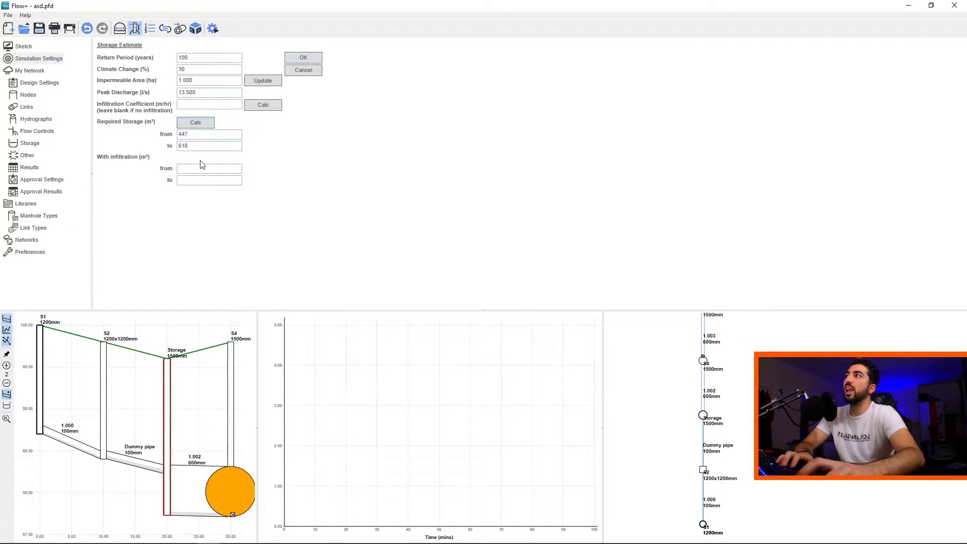
click(305, 61)
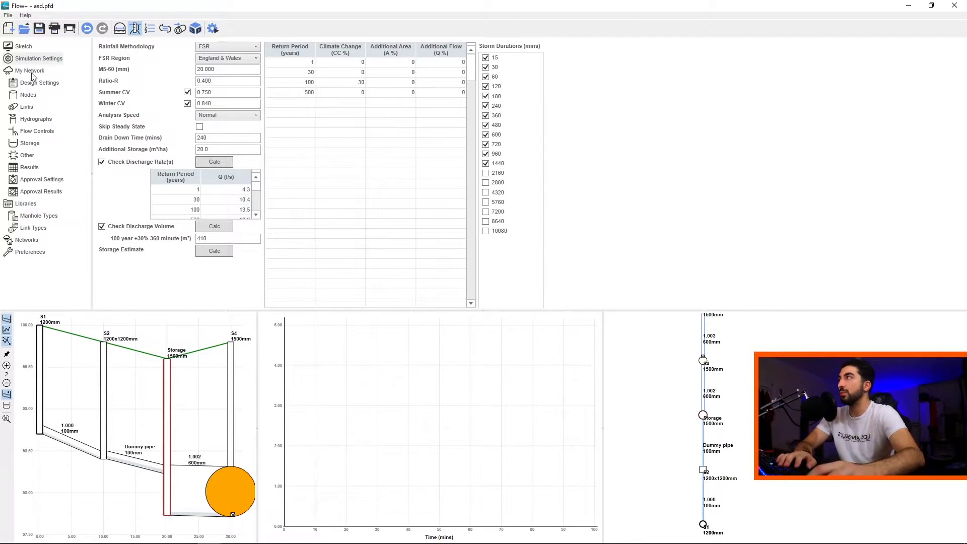
Rename the network in the Networks list from My Network to 'Your Network'.
click(25, 71)
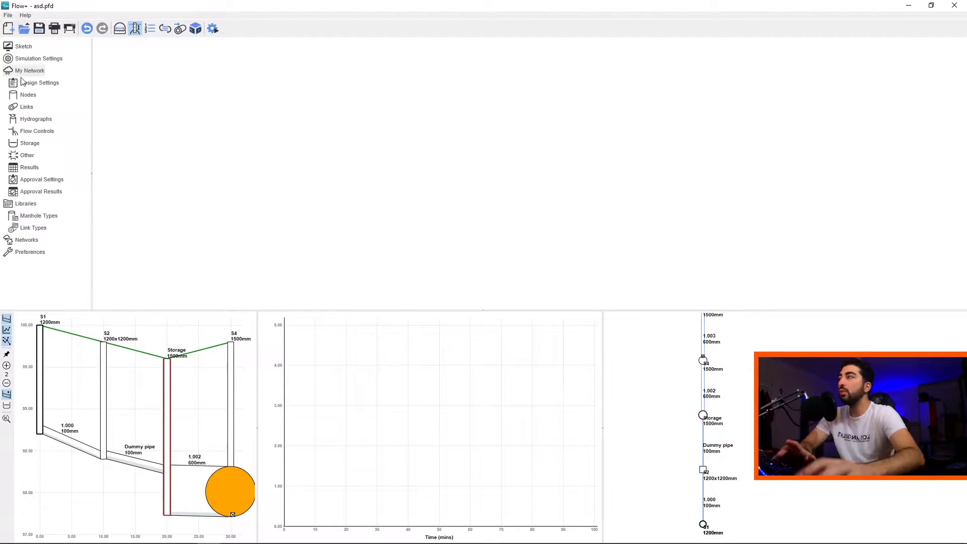
click(28, 241)
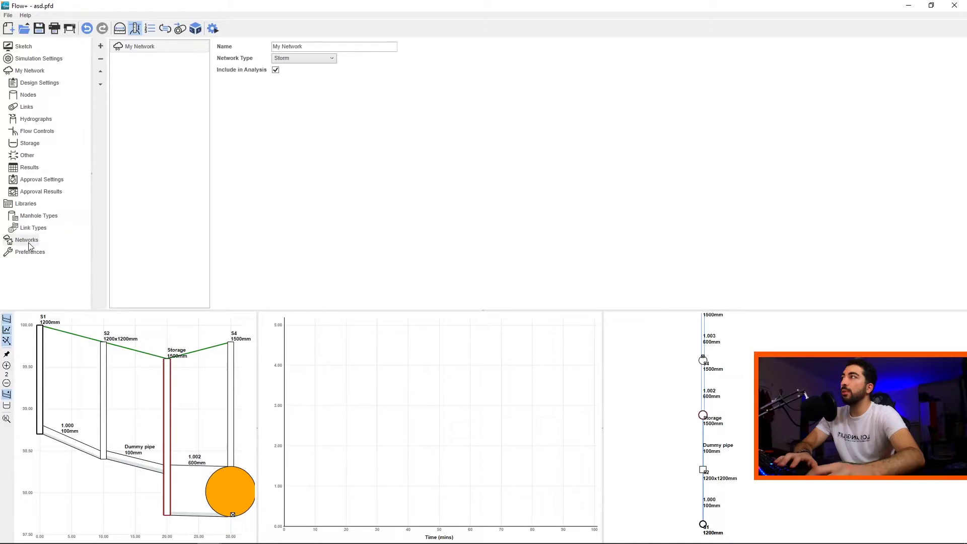
click(312, 47)
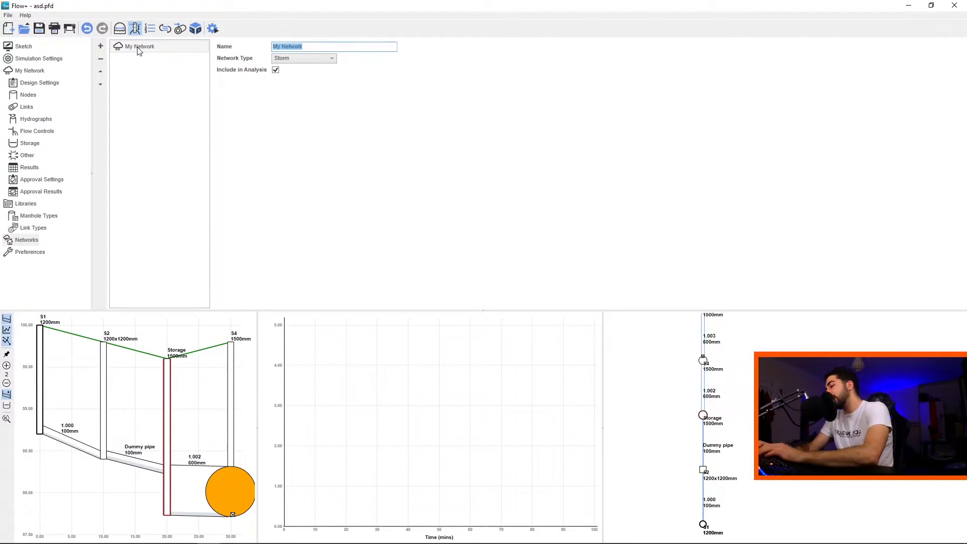
text(Your Network)
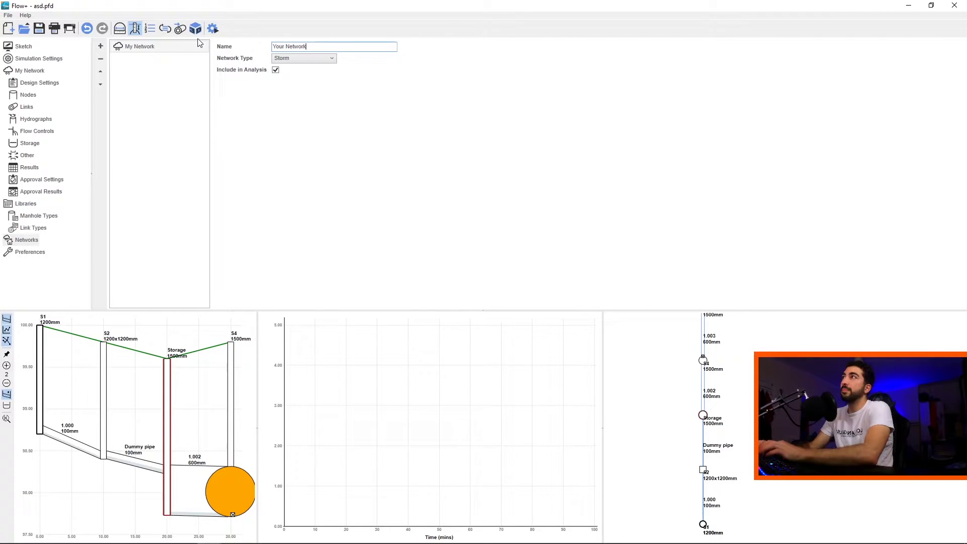
Revisit the Networks list to confirm the name now reads Your Network.
click(41, 121)
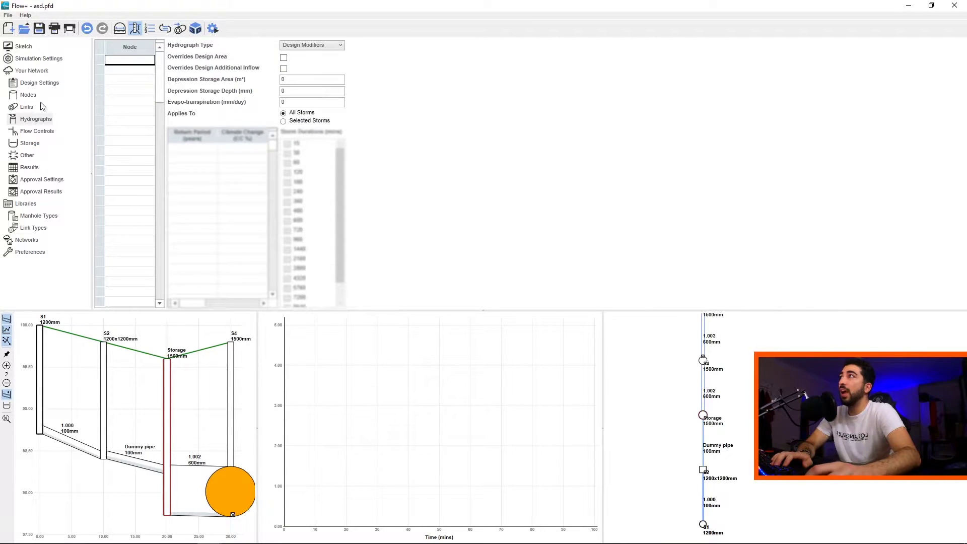
click(35, 74)
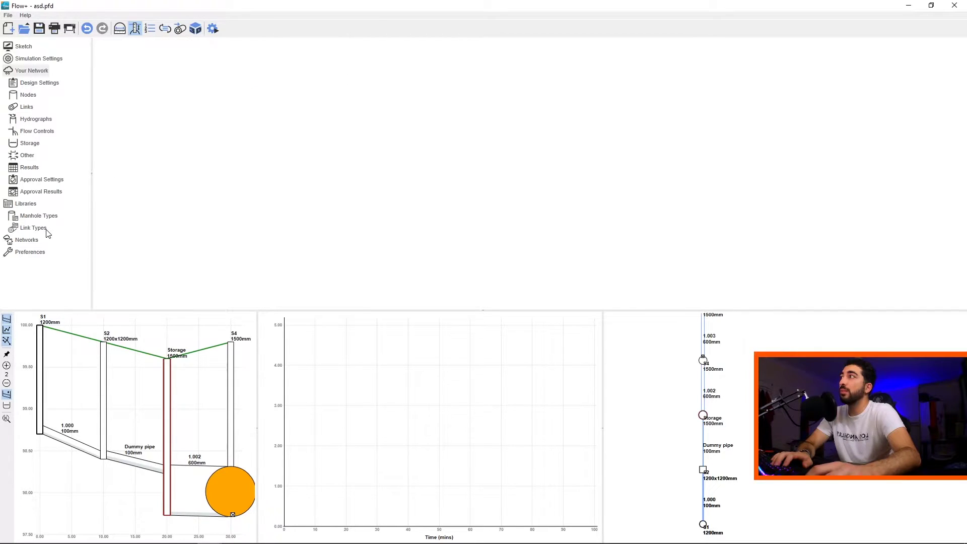
click(27, 237)
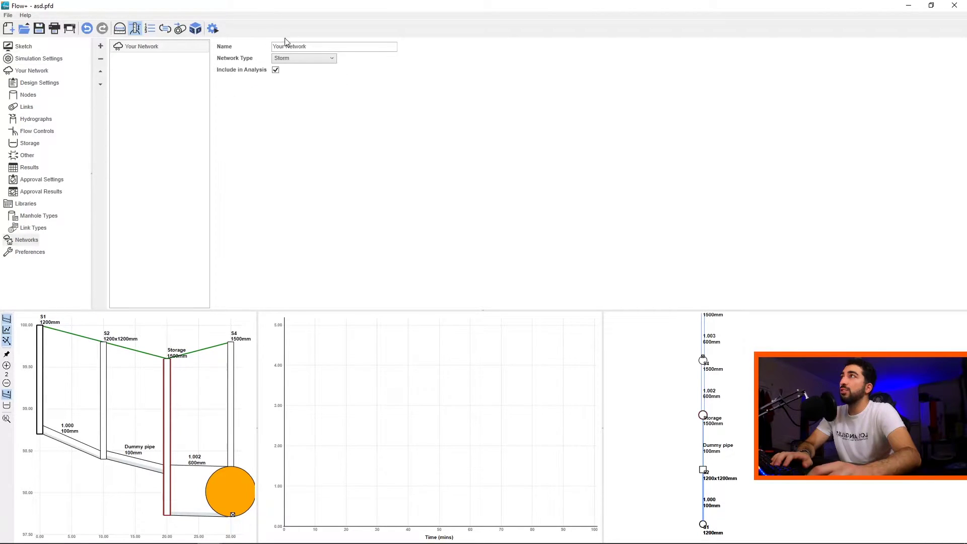
drag(290, 45, 39, 45)
click(311, 46)
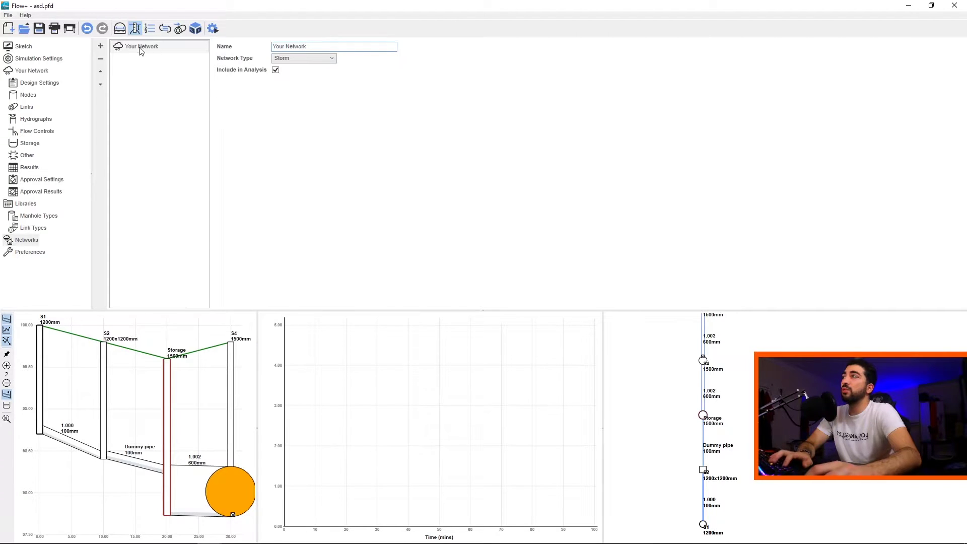
Check Maximum Rainfall, Minimum Velocity and Preferred Cover Depth in Design Settings, then list the nodes.
click(37, 72)
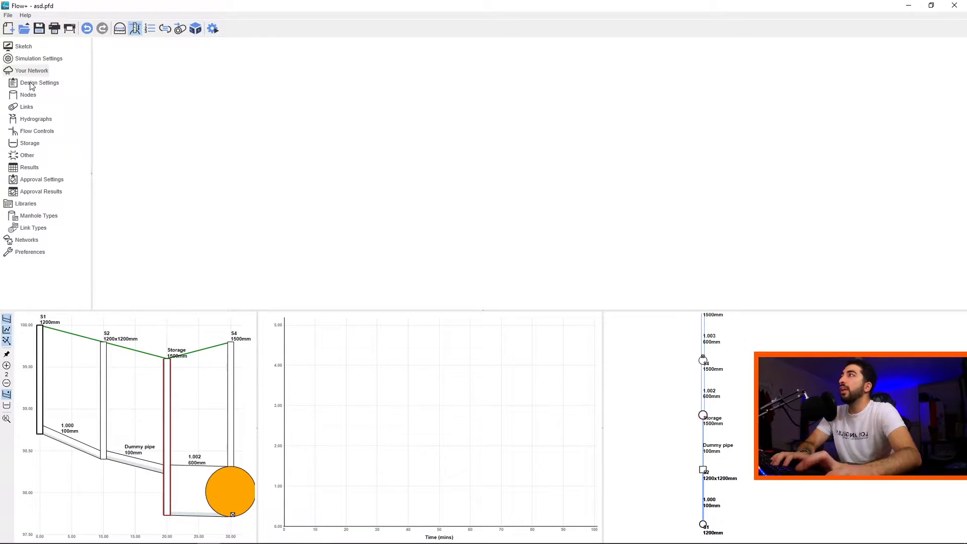
click(32, 84)
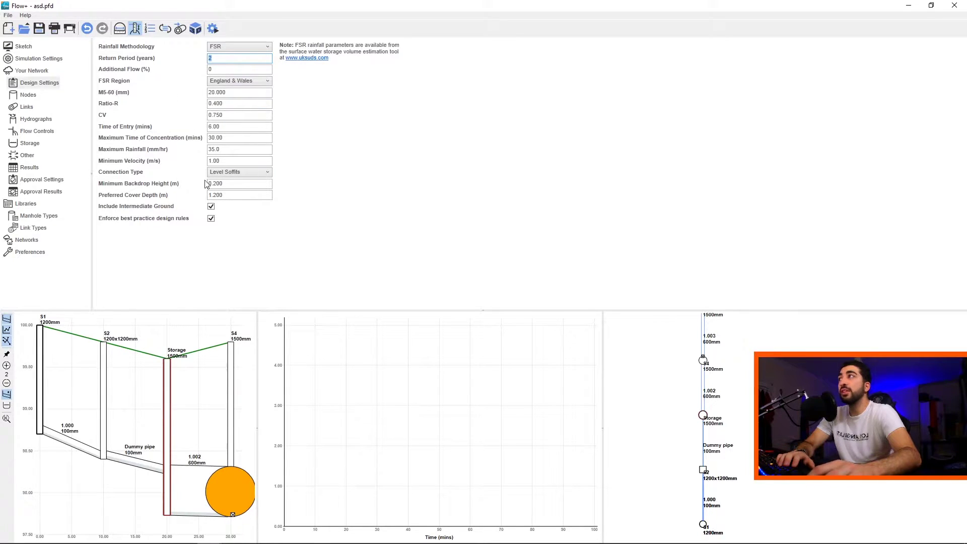
click(214, 149)
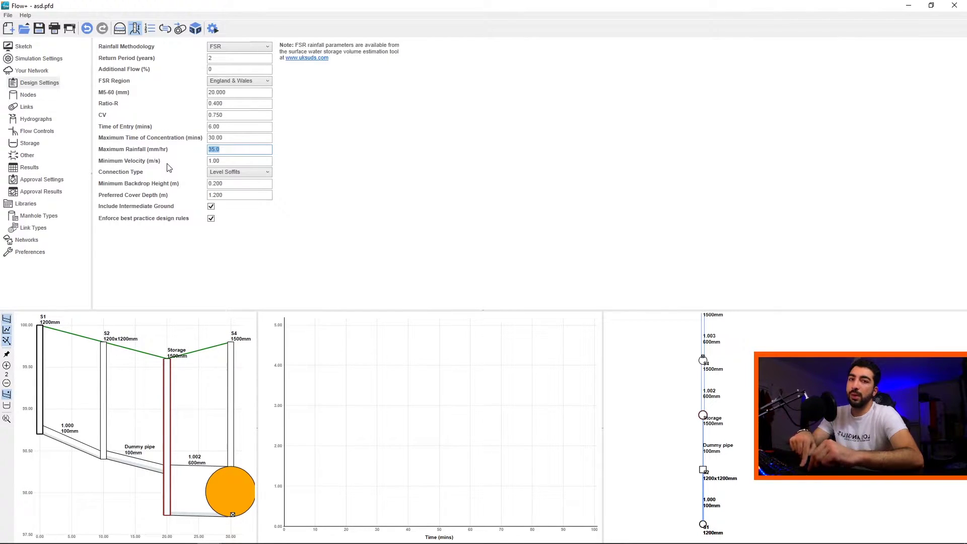
double_click(244, 161)
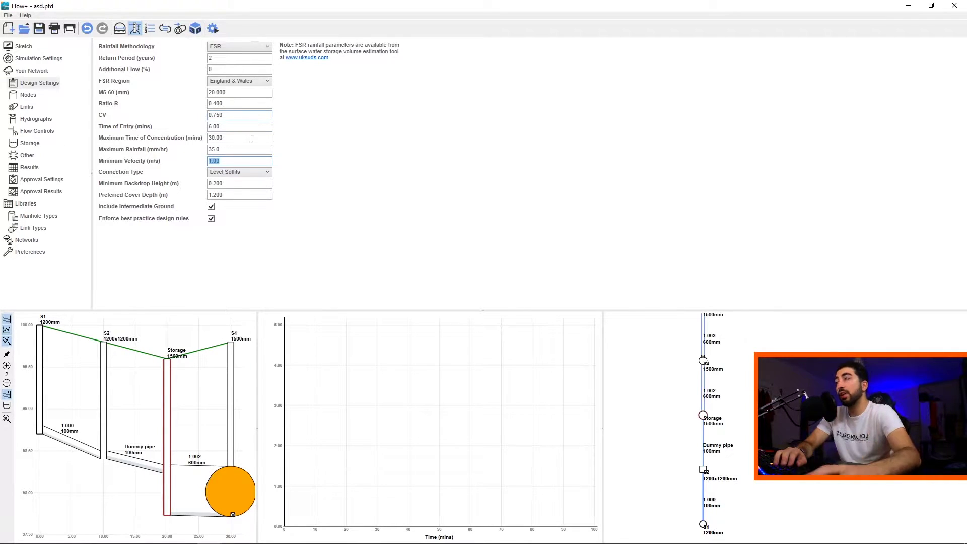
click(249, 197)
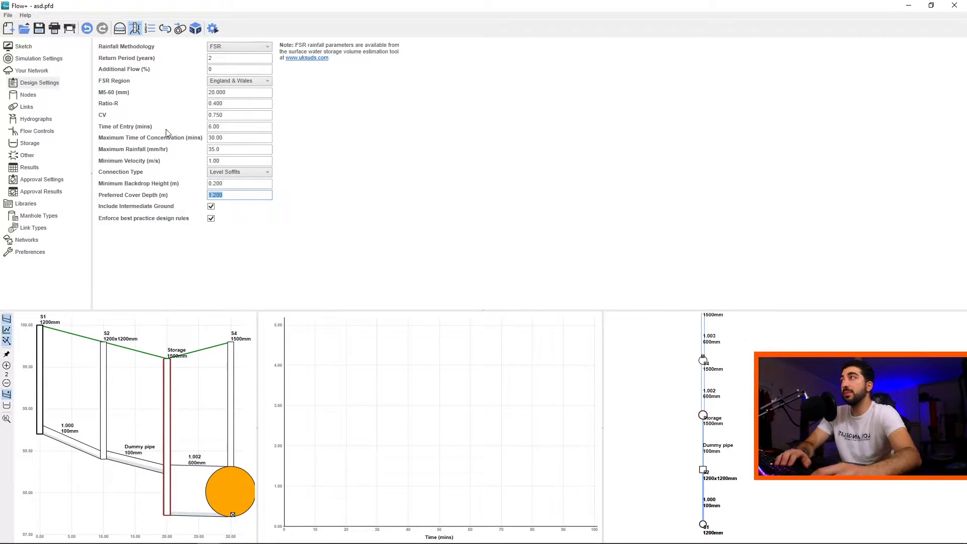
click(25, 96)
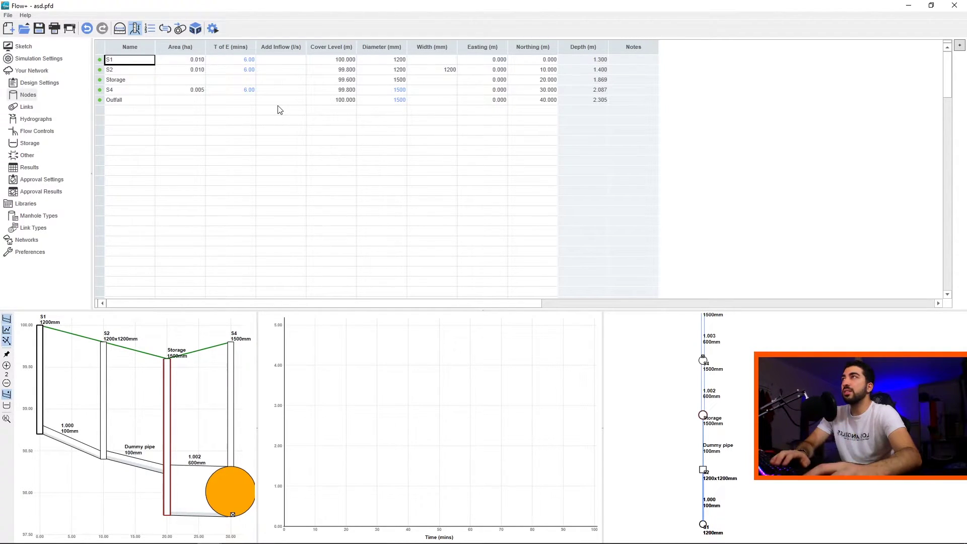
Select node names S1 to Outfall and their Area values, then reset the selection to S1.
drag(121, 61, 117, 125)
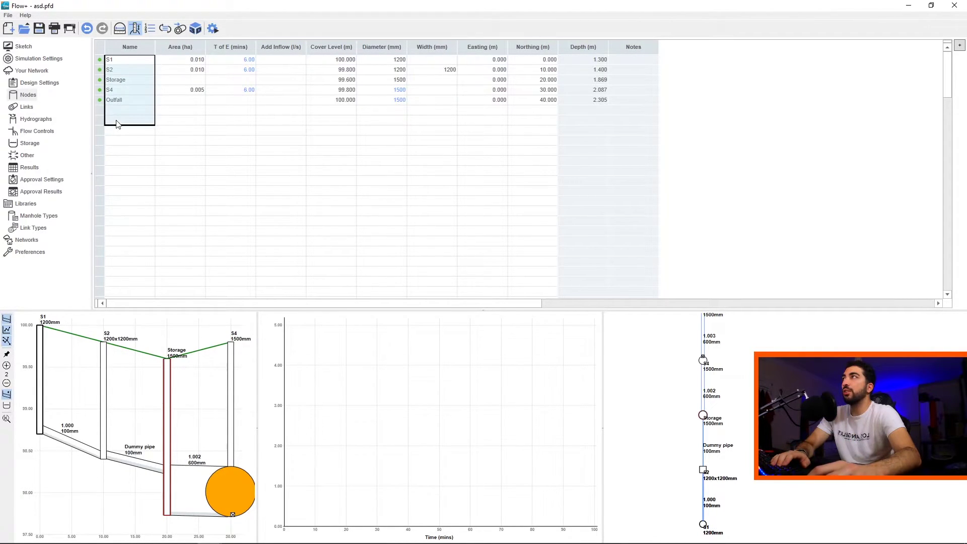
drag(188, 59, 181, 125)
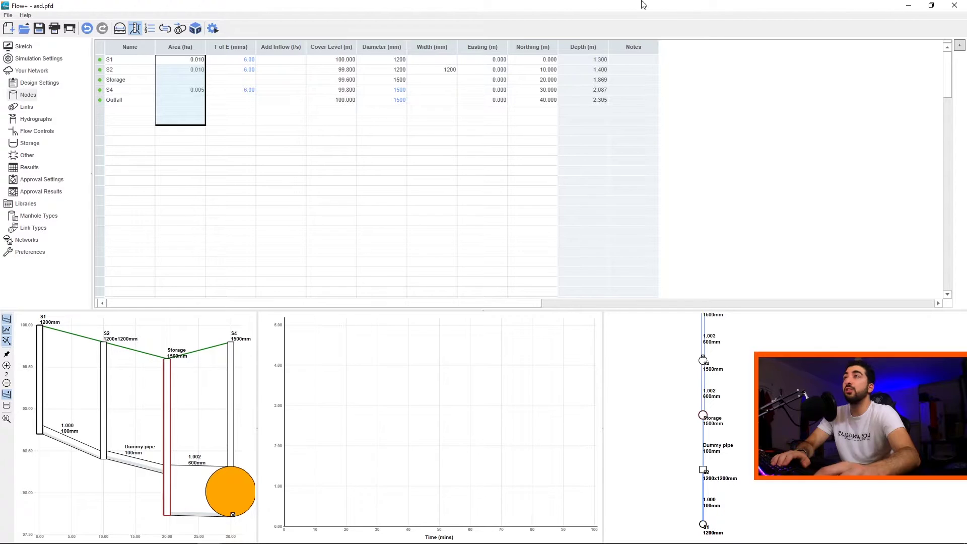
click(133, 60)
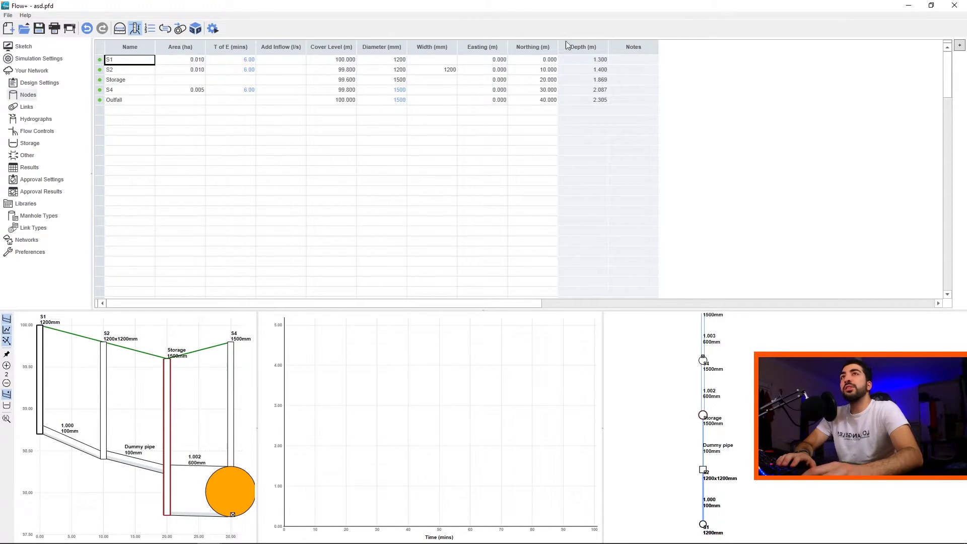
Expand the extra node properties and keep Node Type and Manhole Type at (Default).
click(961, 46)
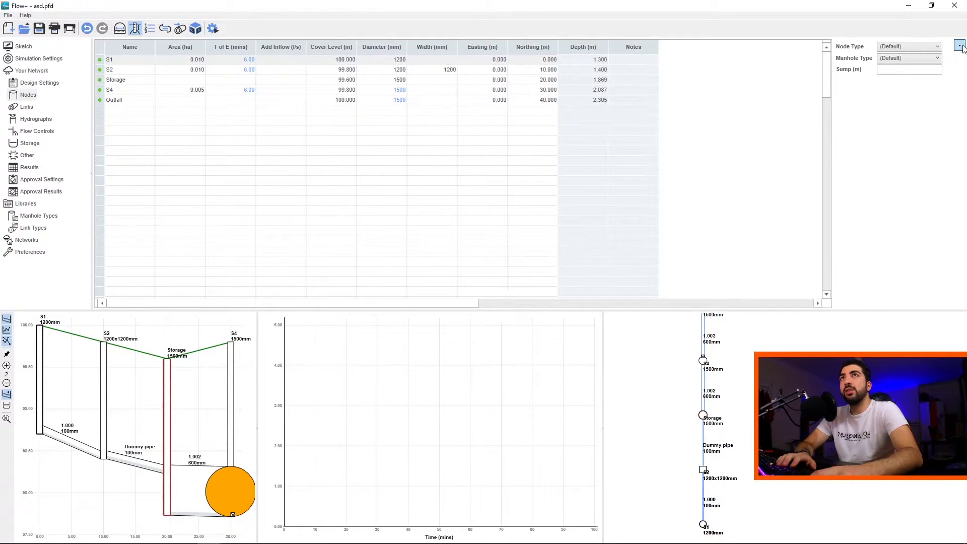
click(886, 47)
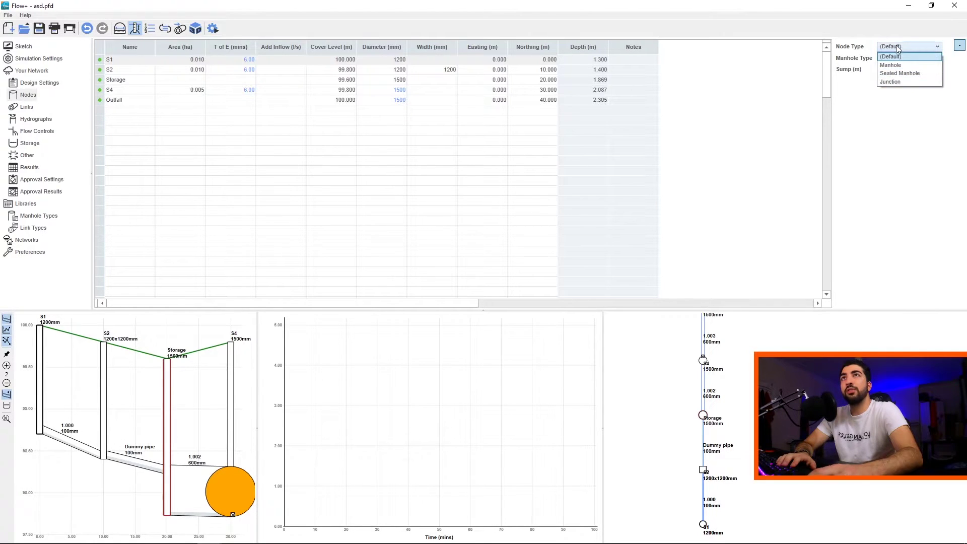
click(890, 56)
click(890, 59)
click(889, 58)
click(889, 59)
click(888, 56)
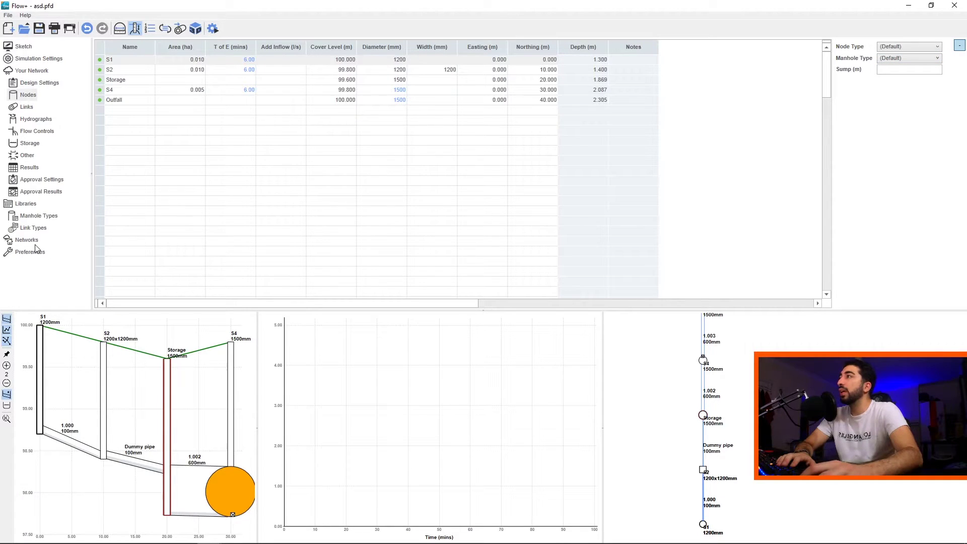
Recheck both types remain (Default), click into Sump, and show the Links table.
click(916, 45)
click(916, 45)
click(901, 58)
click(906, 57)
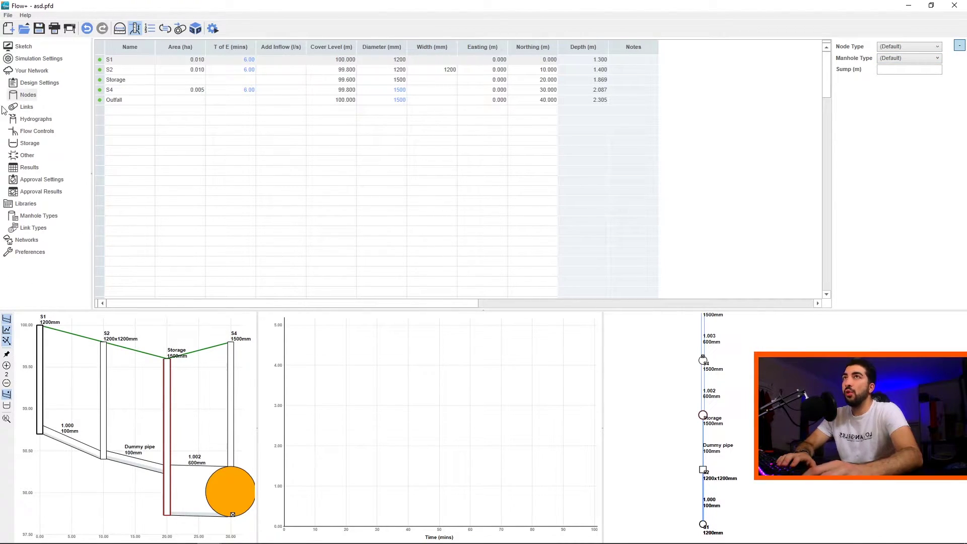
click(884, 74)
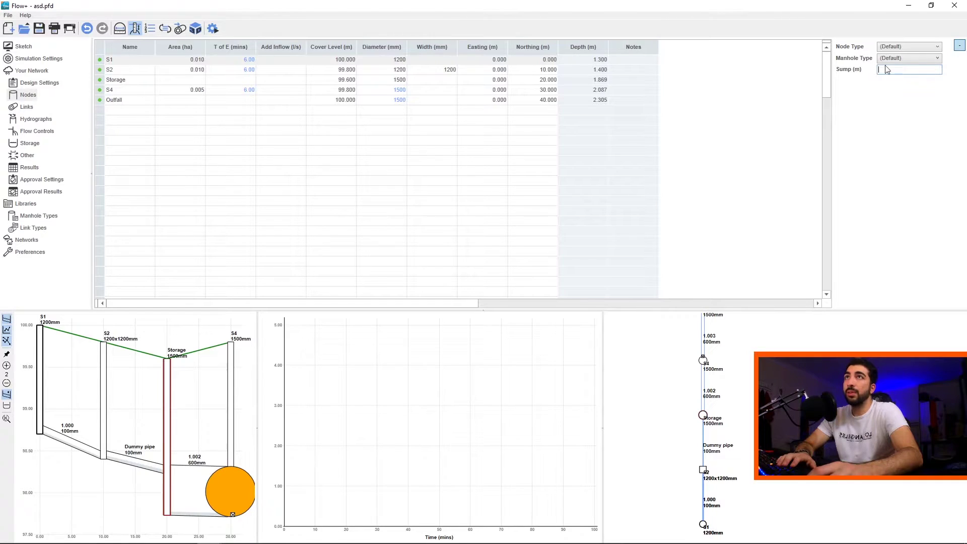
click(26, 107)
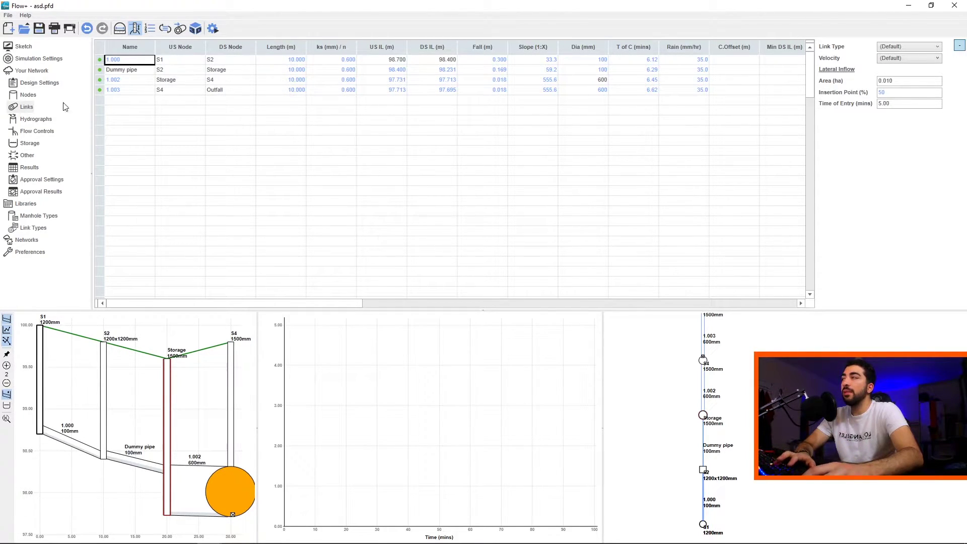
Check link 1.000's S1 and S2 nodes, then select links 1.000 through 1.003.
click(30, 97)
click(28, 106)
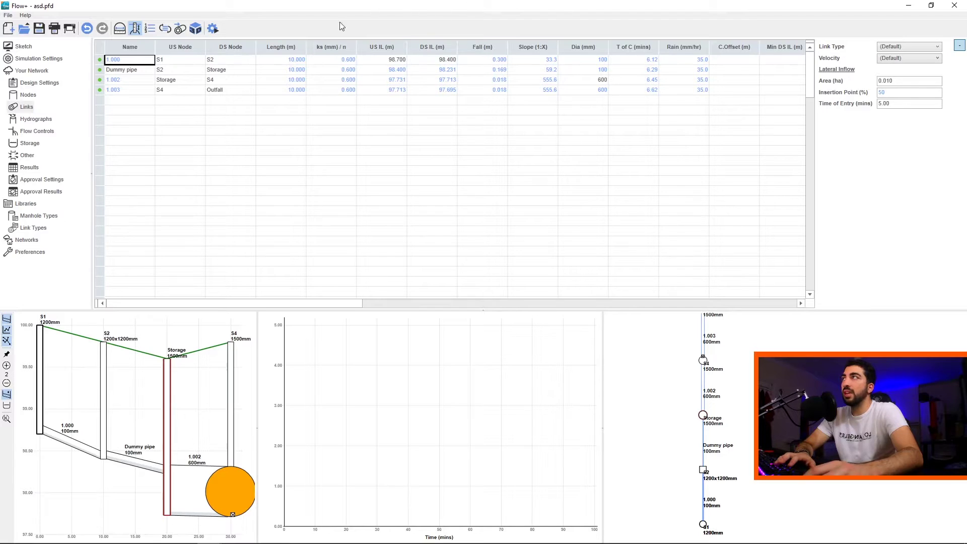
click(179, 61)
click(214, 60)
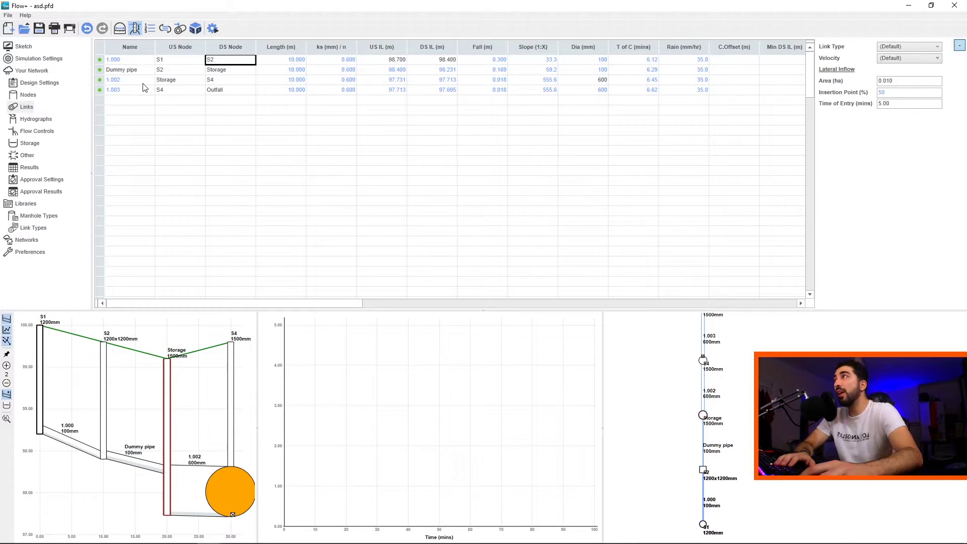
click(141, 70)
drag(143, 61, 142, 143)
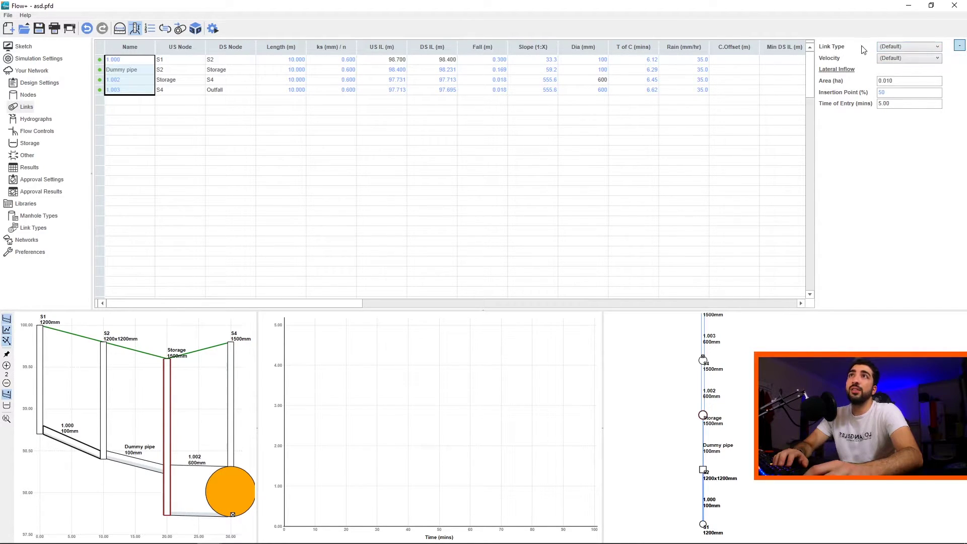
click(899, 47)
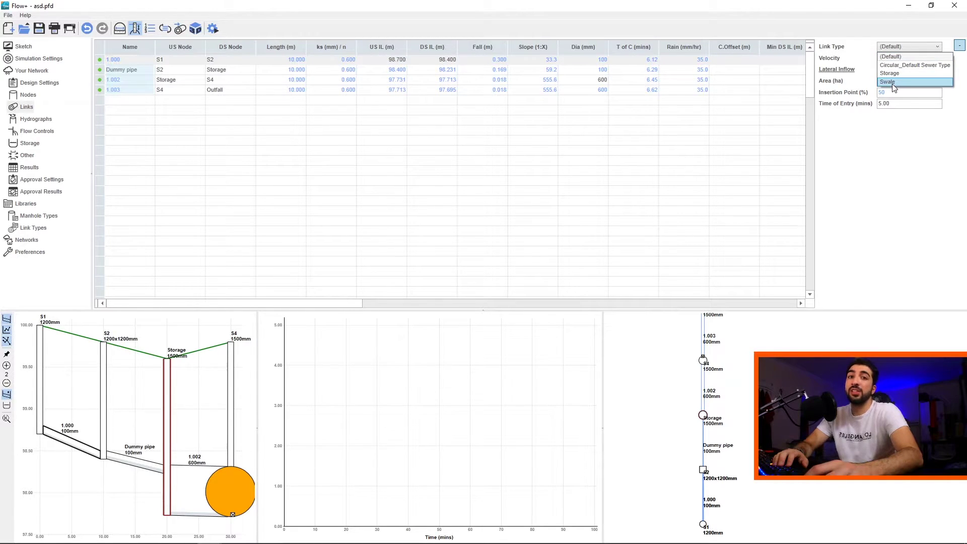
click(899, 47)
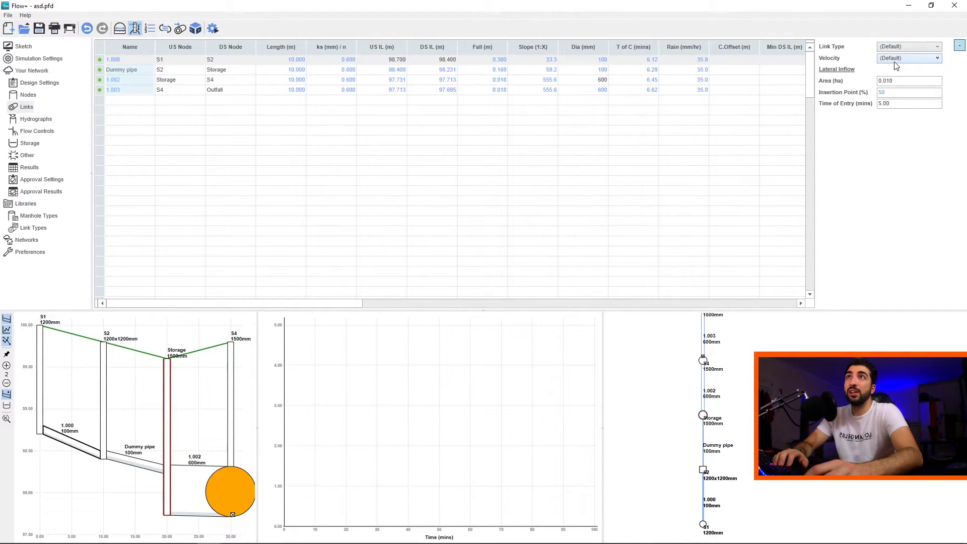
click(893, 60)
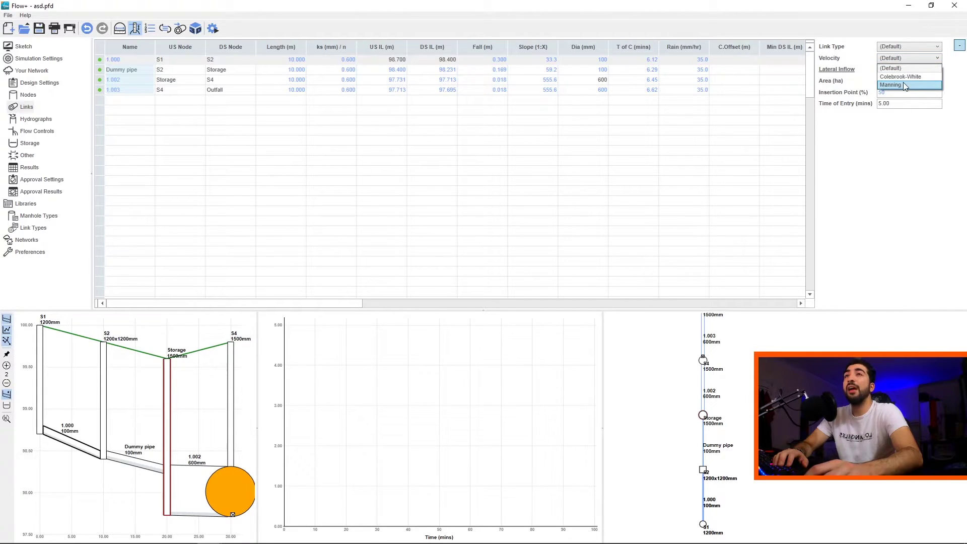
click(914, 59)
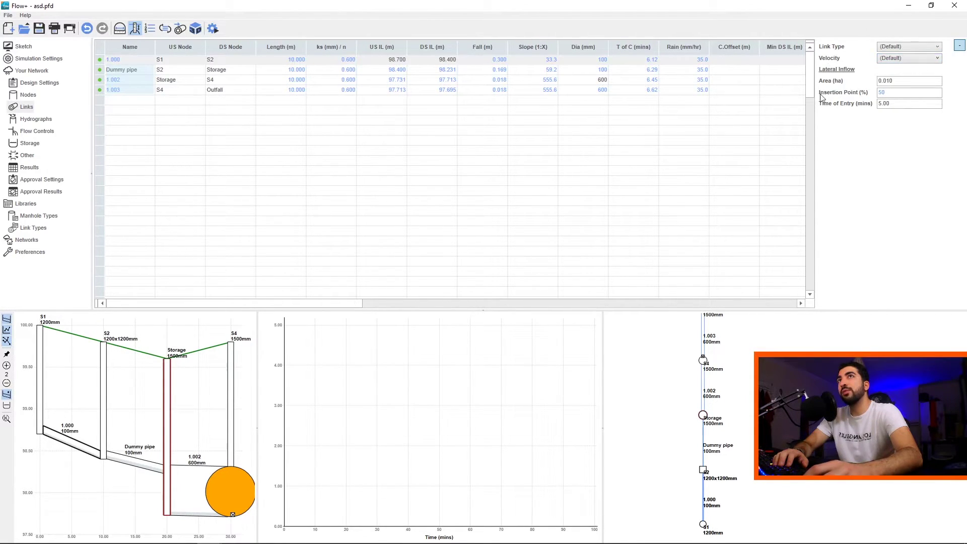
click(909, 82)
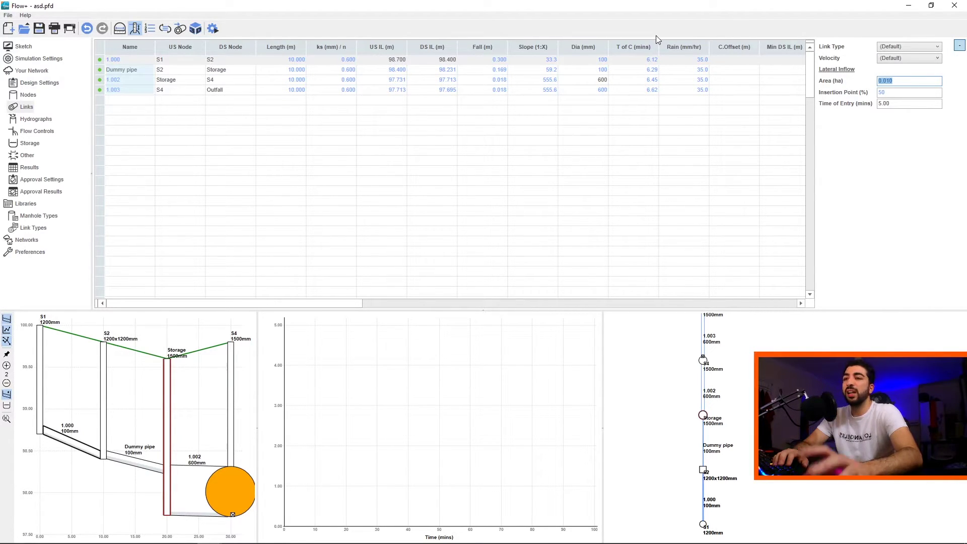
click(897, 93)
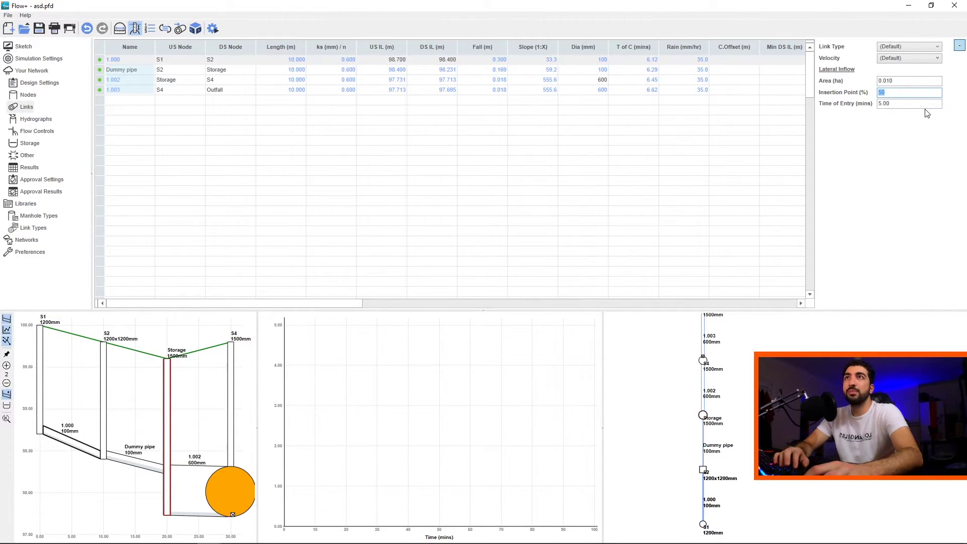
click(675, 122)
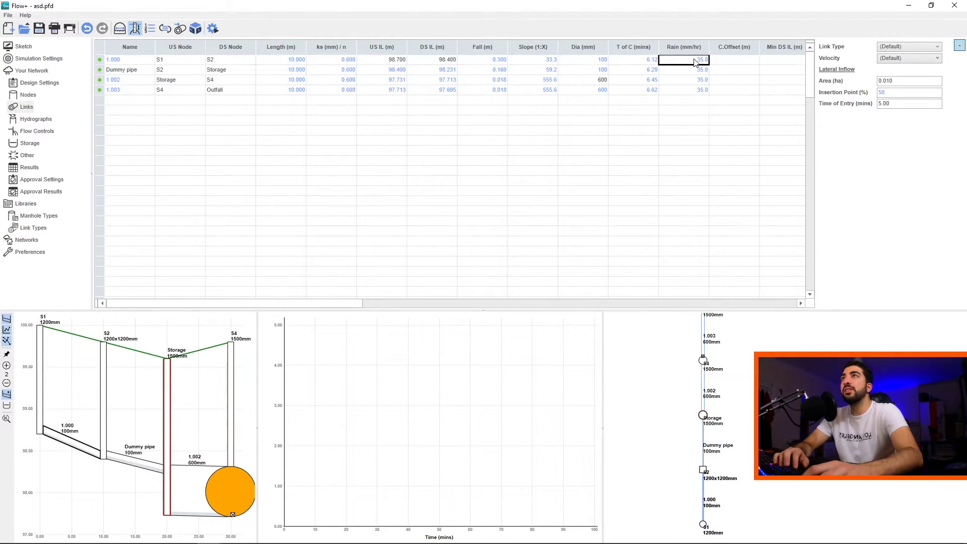
drag(694, 61, 261, 93)
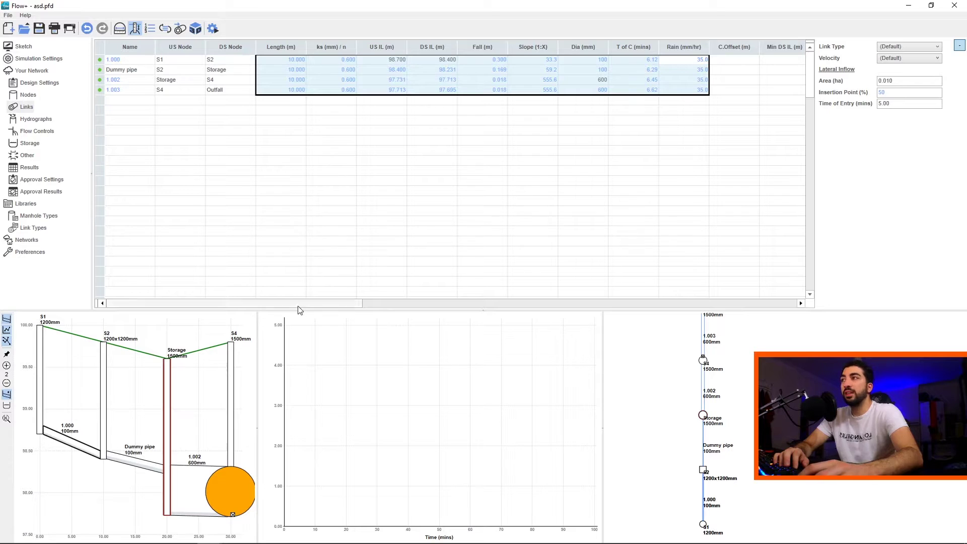
drag(298, 304, 434, 304)
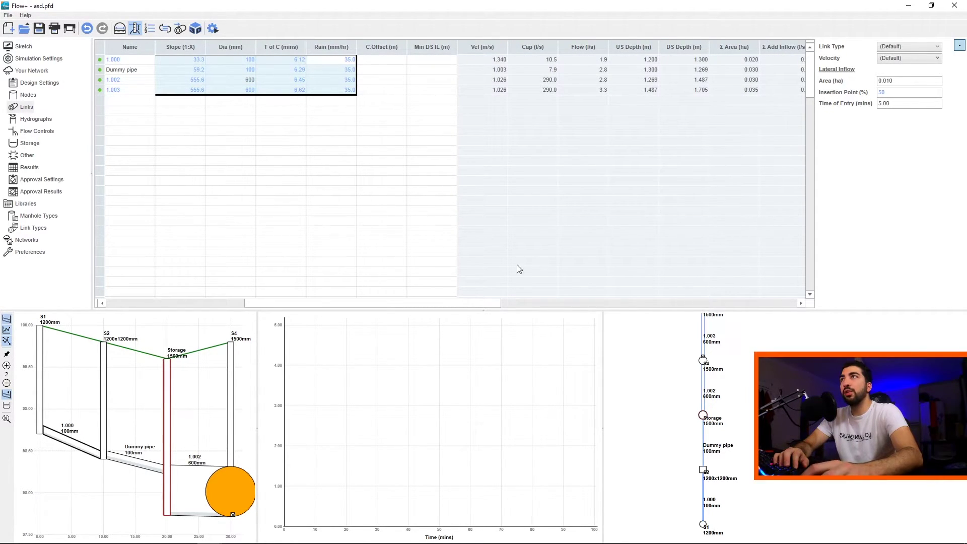
drag(453, 304, 302, 302)
Confirm the hydrograph type stays Design Modifiers.
click(36, 119)
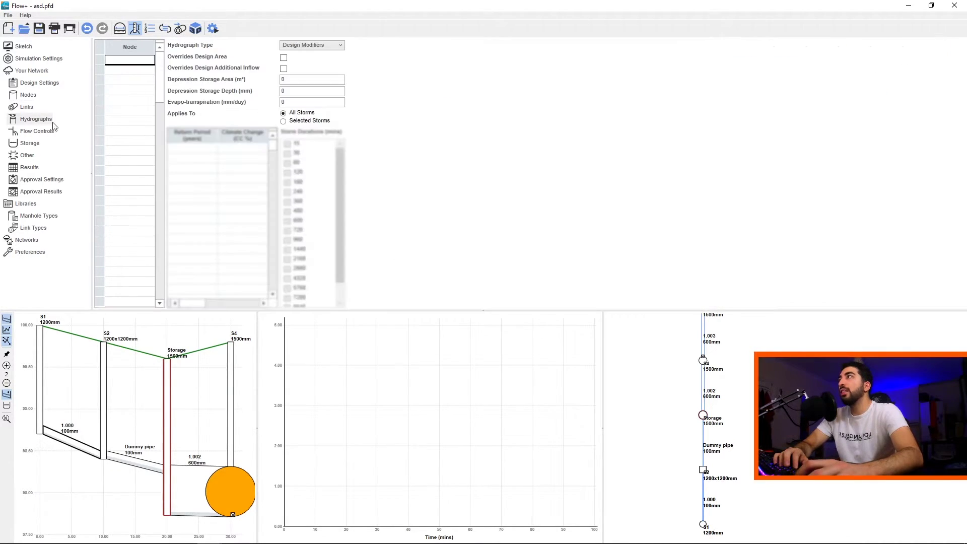
key(Down)
key(Down)
key(Down)
key(Down)
key(Down)
key(Down)
key(Down)
key(Down)
key(Down)
key(Down)
key(Down)
key(Down)
key(Down)
key(Down)
click(125, 63)
click(322, 45)
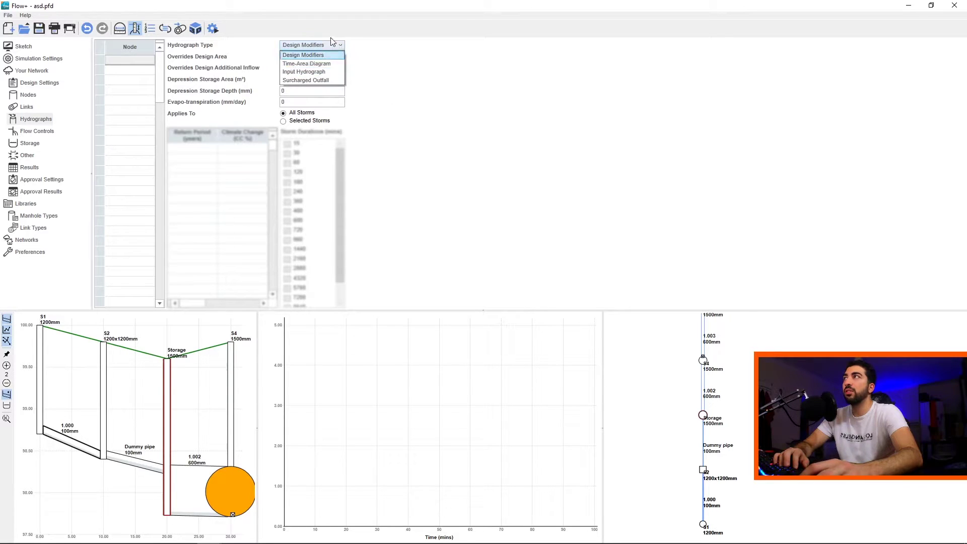
click(301, 55)
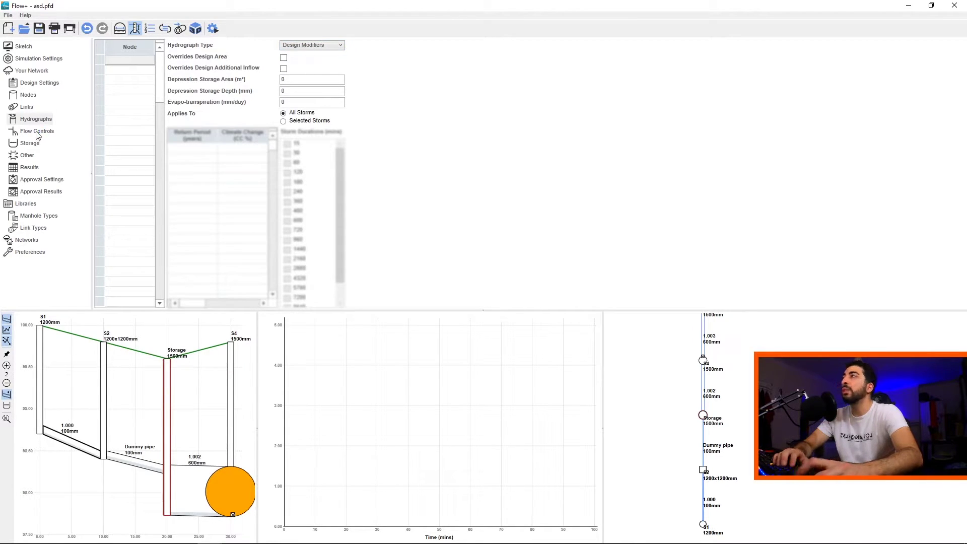
Review S4's Hydro-Brake® flow control unchanged, then show the Storage node's structure settings.
click(35, 133)
click(129, 70)
click(126, 60)
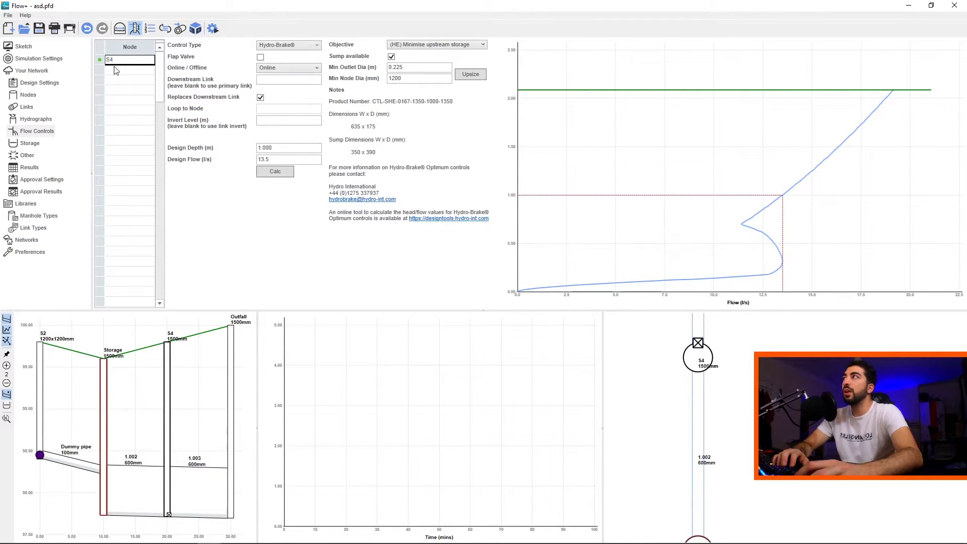
click(274, 46)
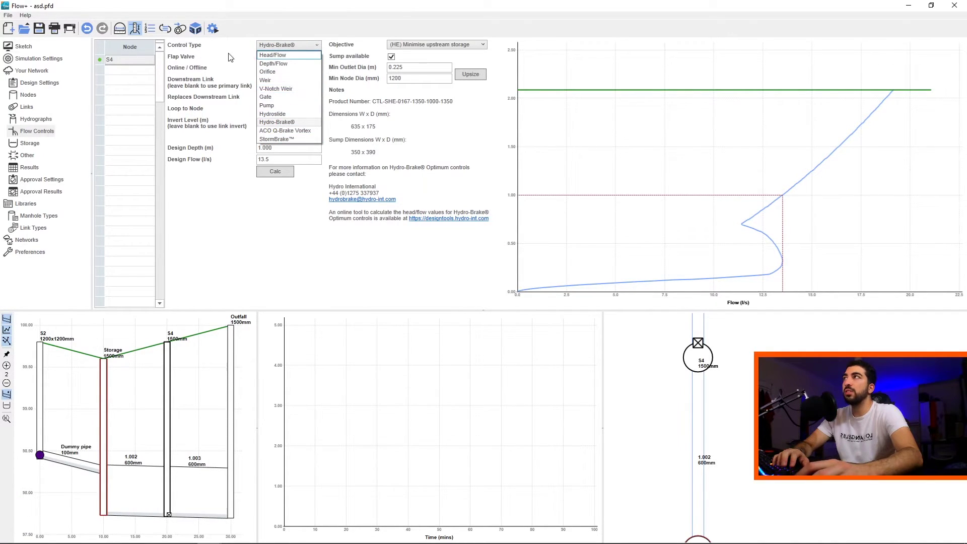
click(241, 67)
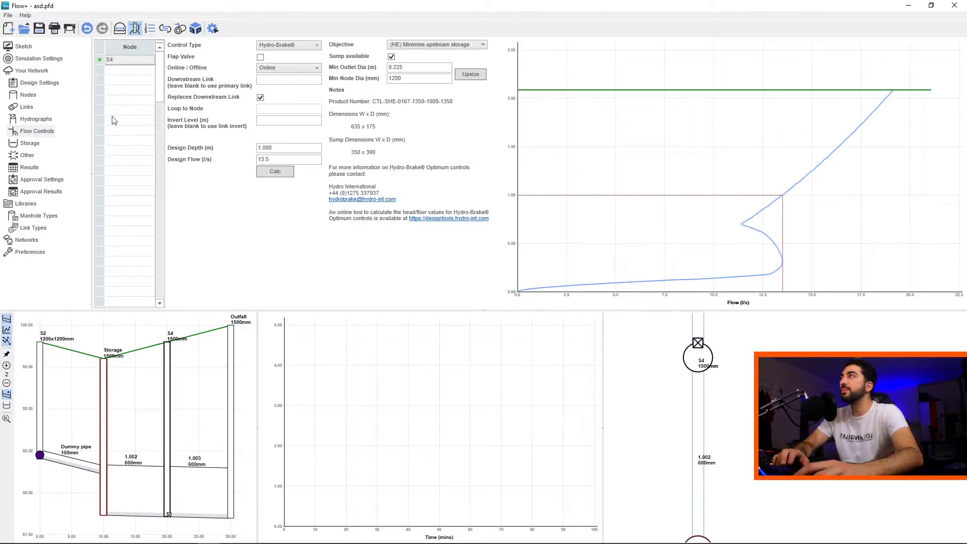
click(31, 143)
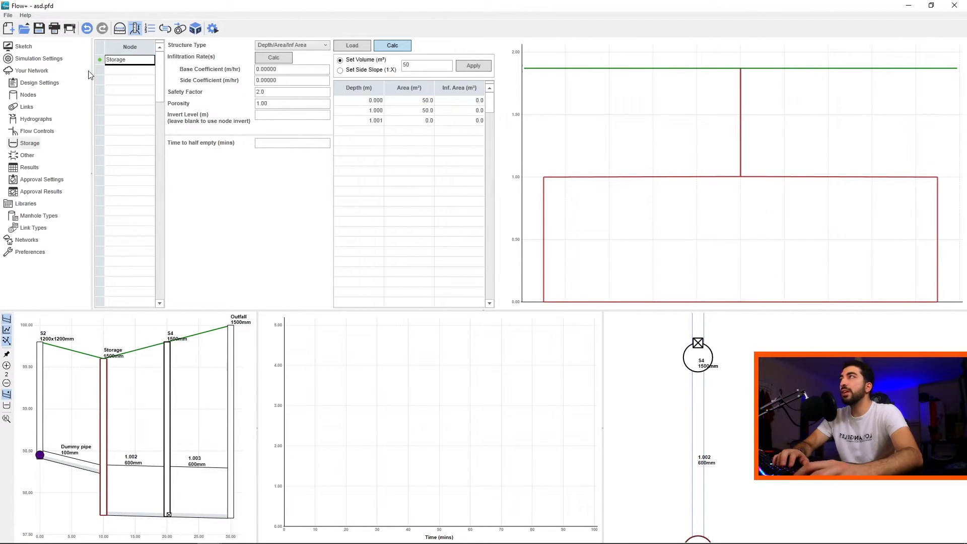
View the default loss and flood risk values under Other, then the Results page.
click(27, 157)
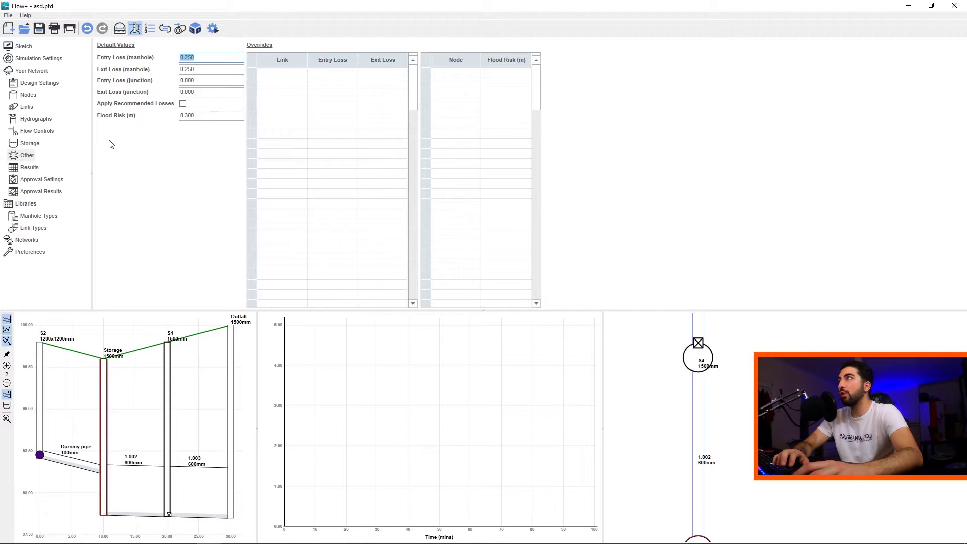
click(35, 168)
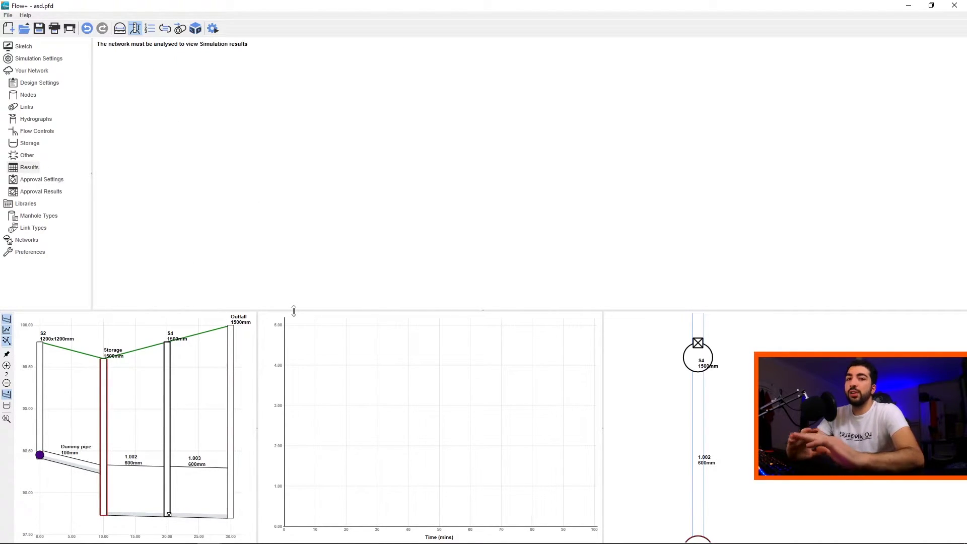
Analyse the network and step through 30 year, 100 year climate change and 500 year results.
click(216, 35)
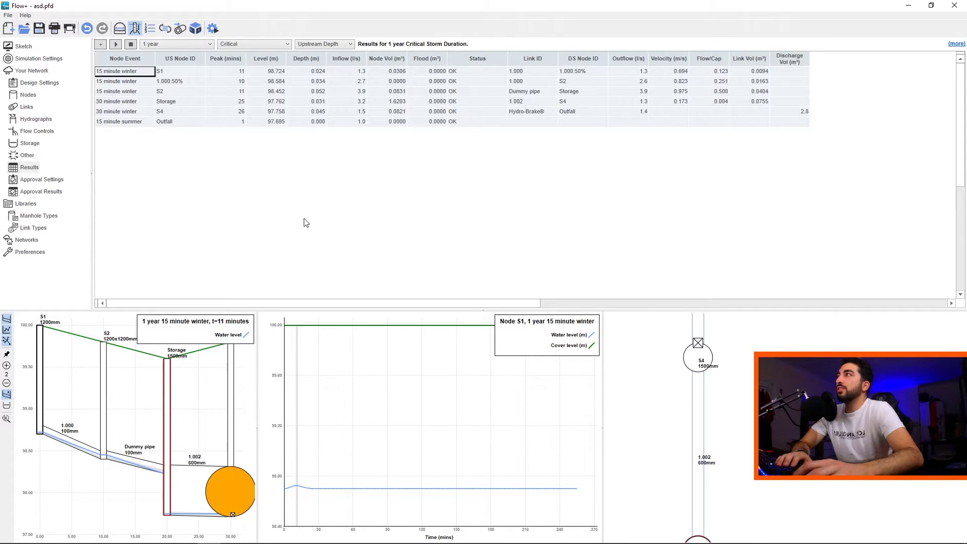
click(149, 43)
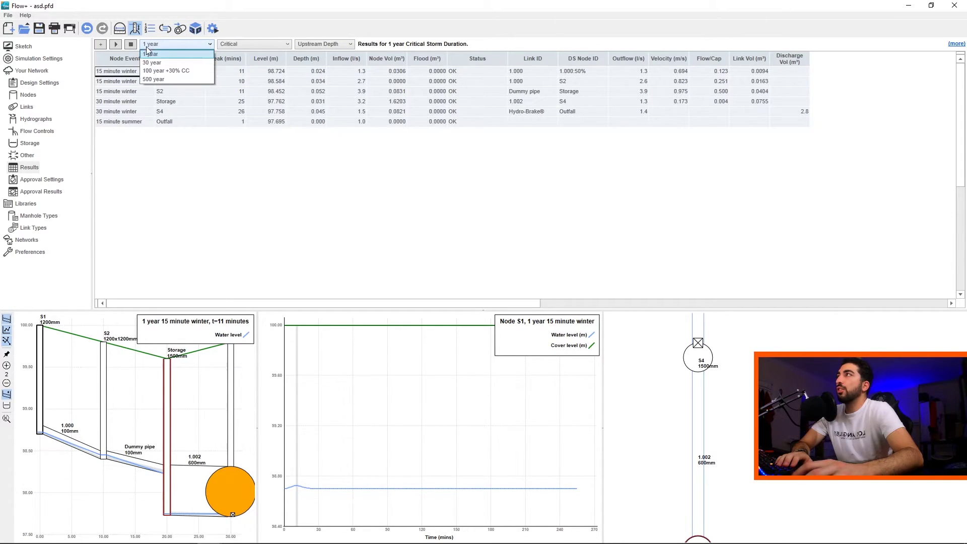
click(166, 61)
click(165, 43)
click(166, 71)
click(168, 47)
click(166, 81)
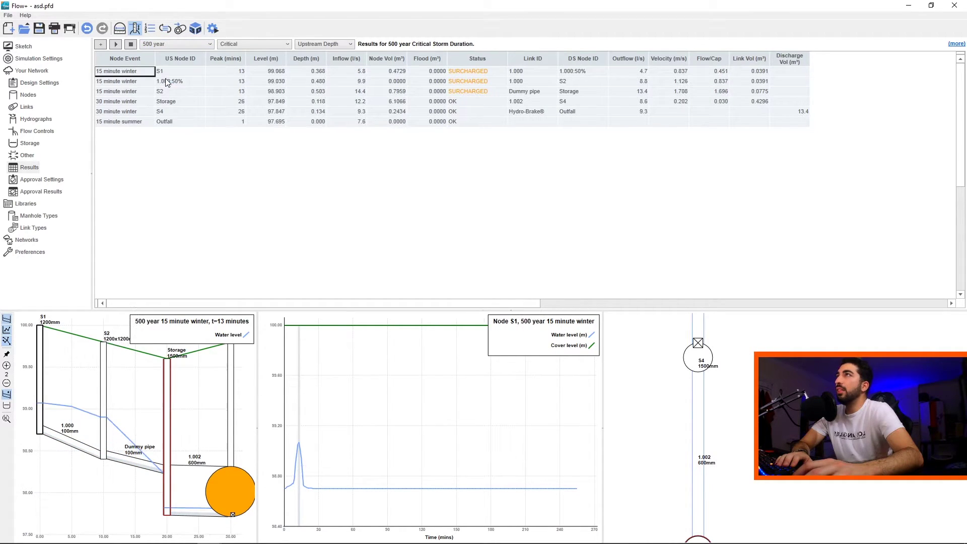
Keep the Critical storm duration and switch results between Outflow and Upstream Depth.
click(246, 44)
click(258, 43)
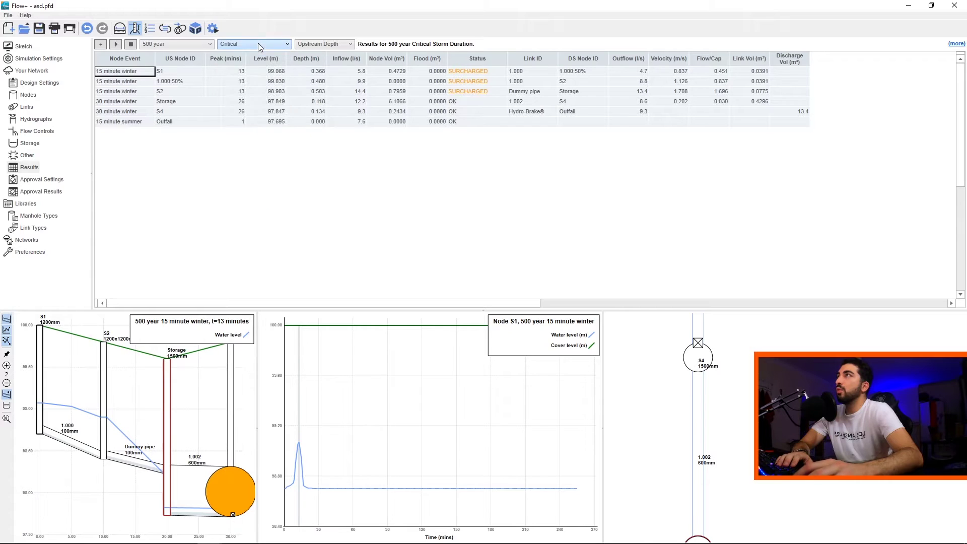
click(322, 44)
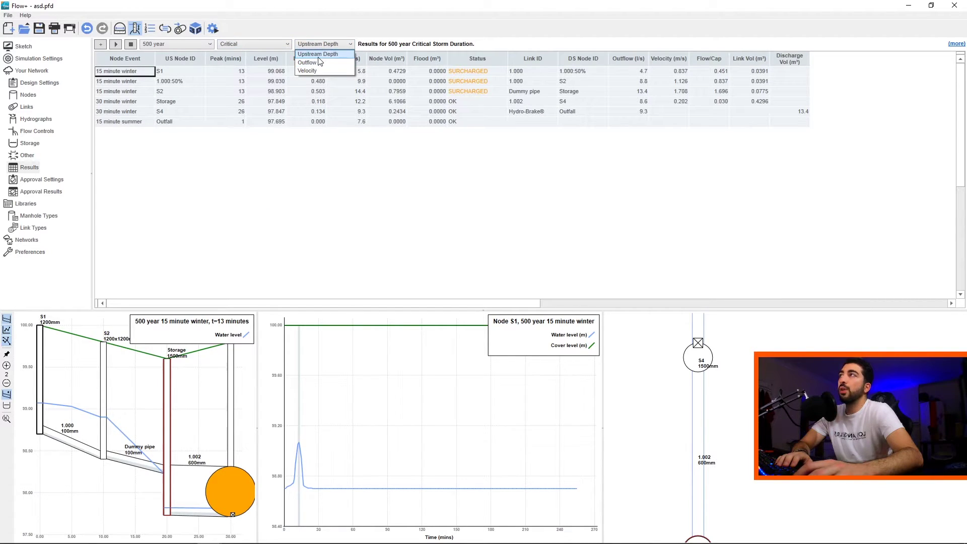
click(323, 63)
click(315, 54)
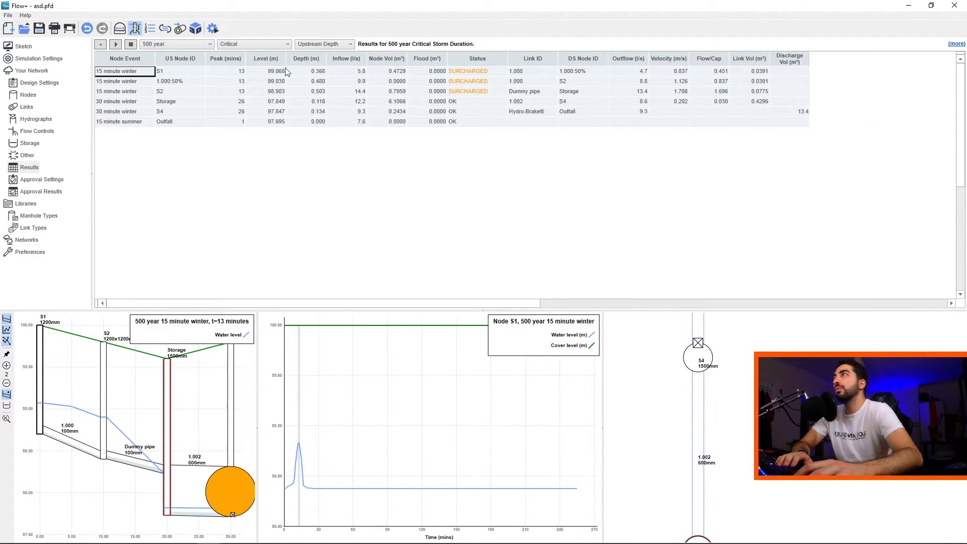
Check the 100 m maximum link length in Approval Settings, view Approval Results, then go to Libraries.
click(41, 182)
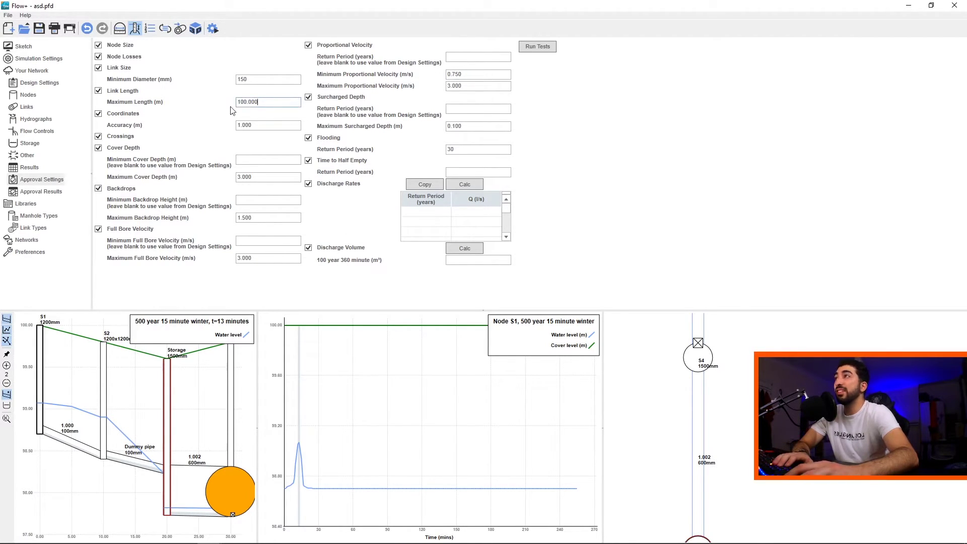
double_click(255, 101)
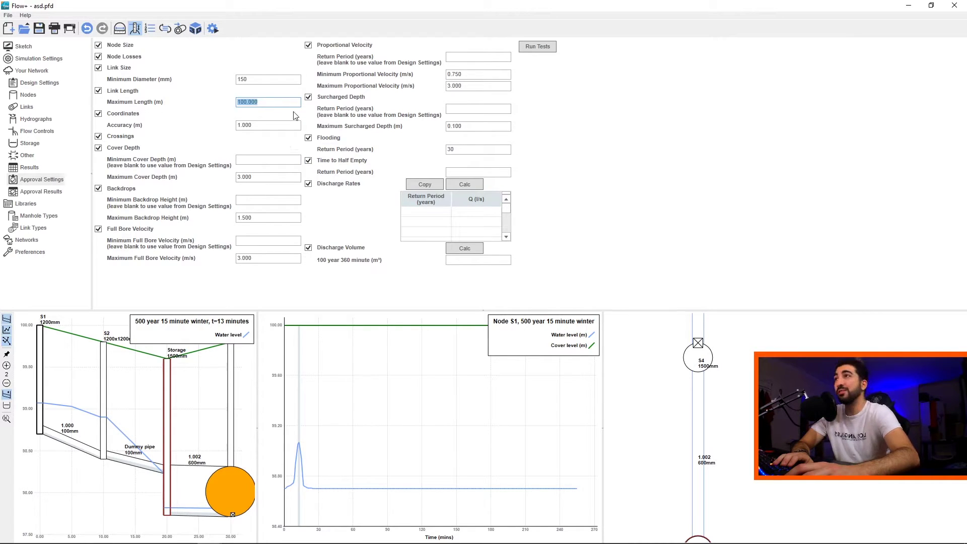
click(474, 105)
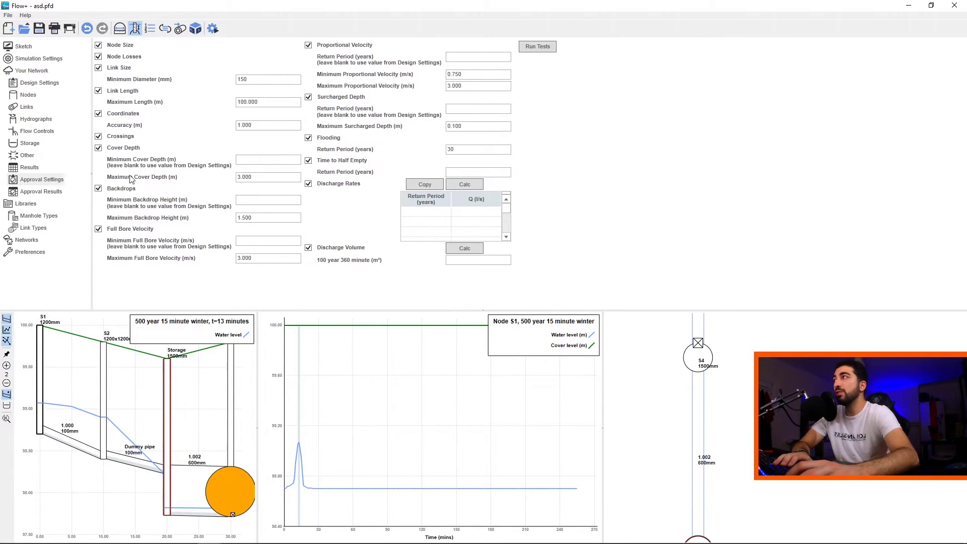
click(47, 192)
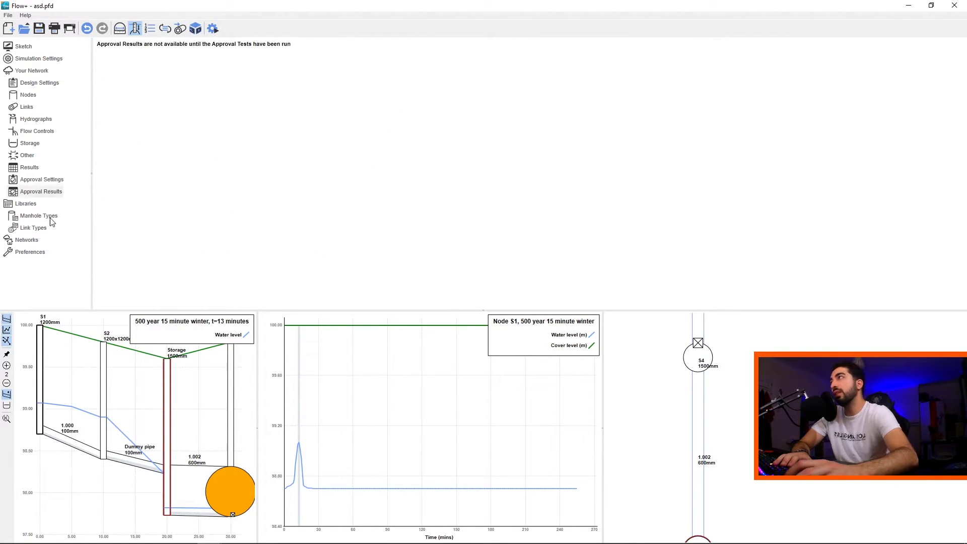
click(27, 207)
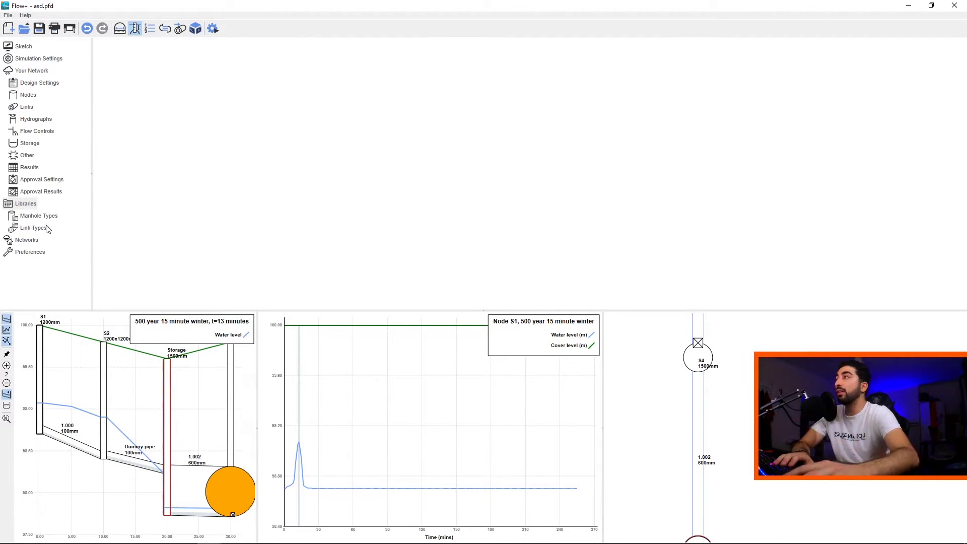
Inspect the Adoptable manhole type's 374 max width rule and 1200 diameter depth rule.
click(47, 217)
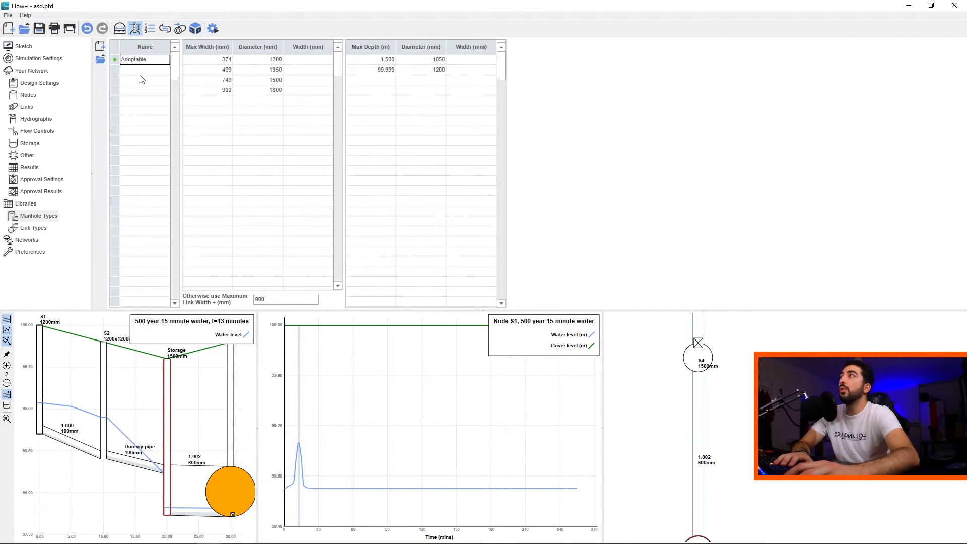
click(224, 61)
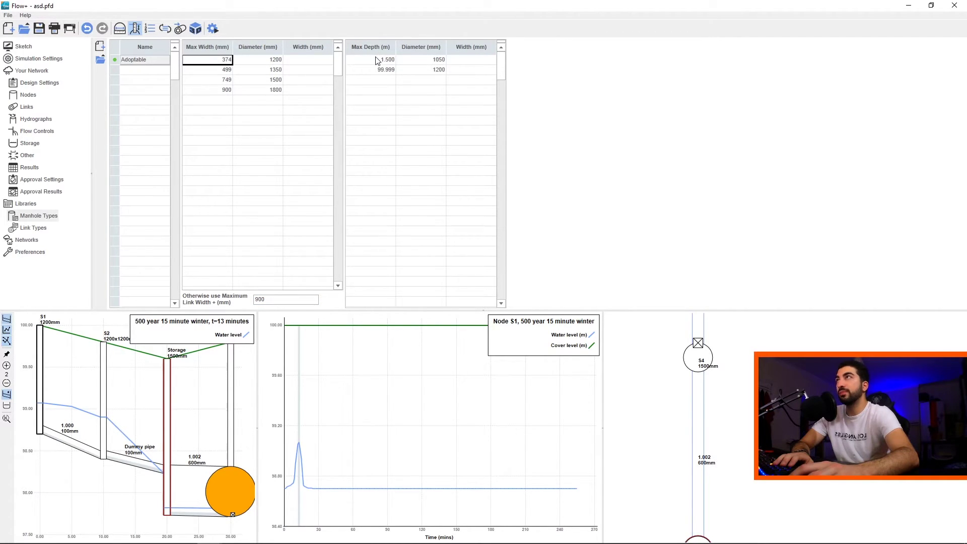
drag(376, 60, 446, 76)
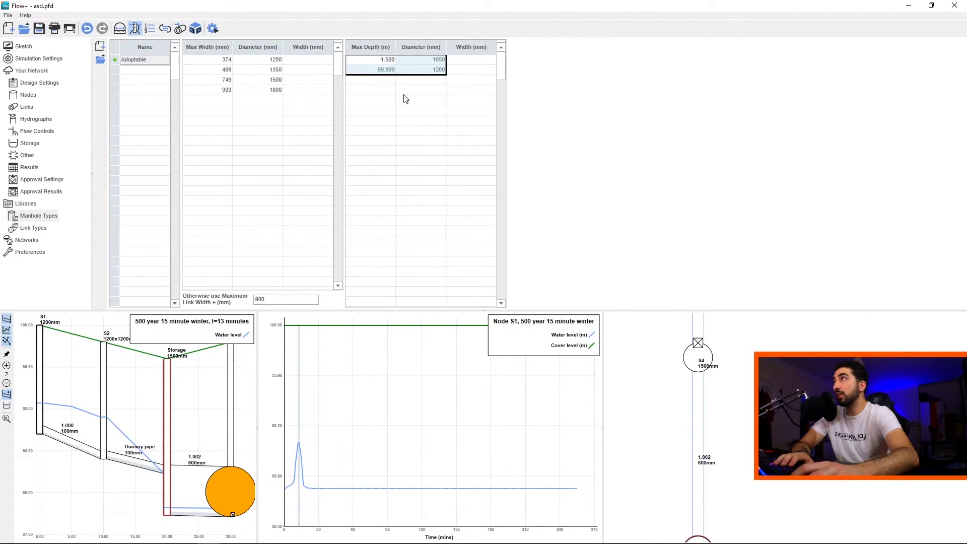
click(385, 69)
click(425, 70)
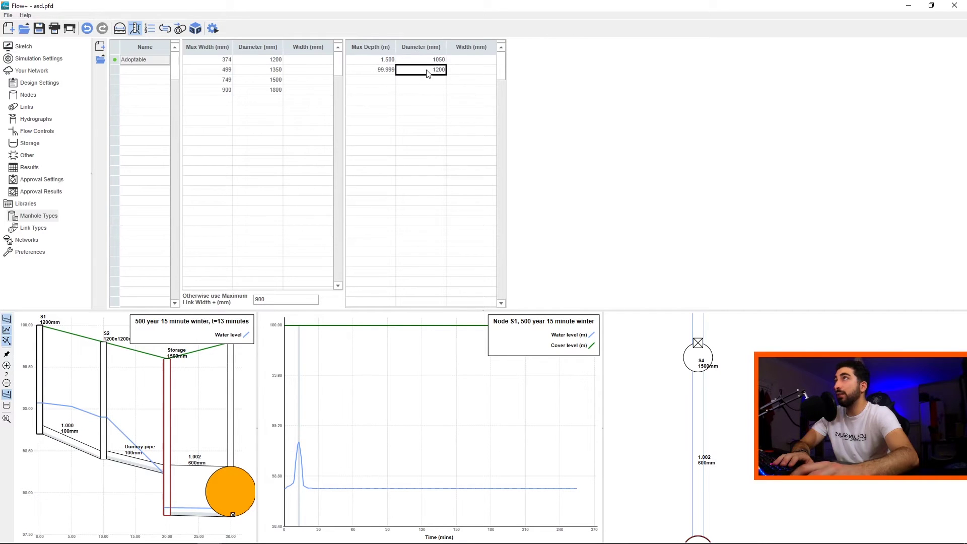
click(139, 73)
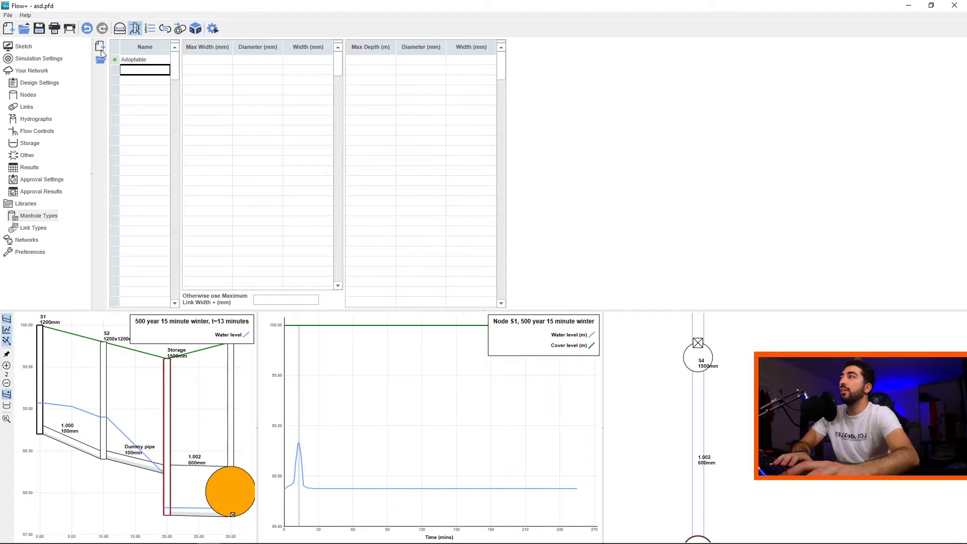
View the Swale link type's open cross-section and shape options in Link Types.
click(33, 228)
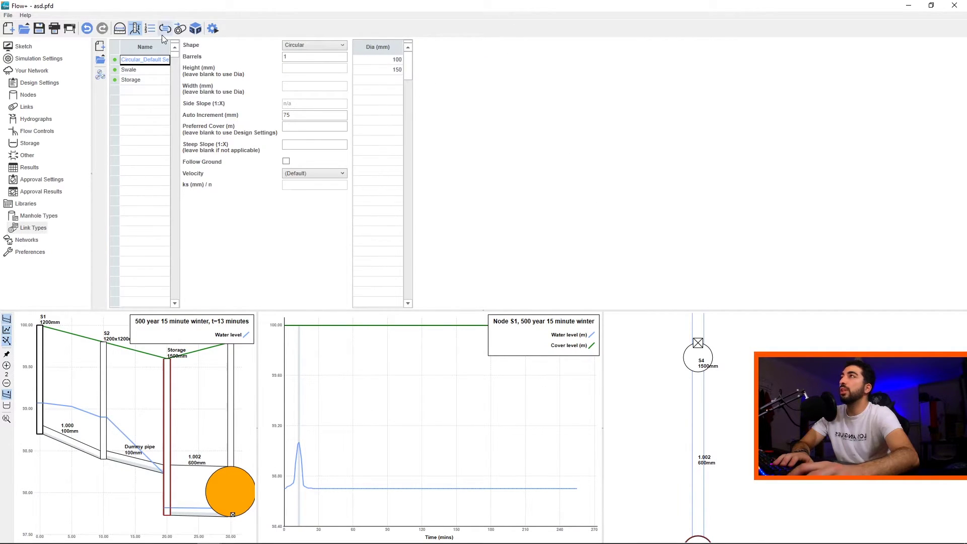
click(127, 71)
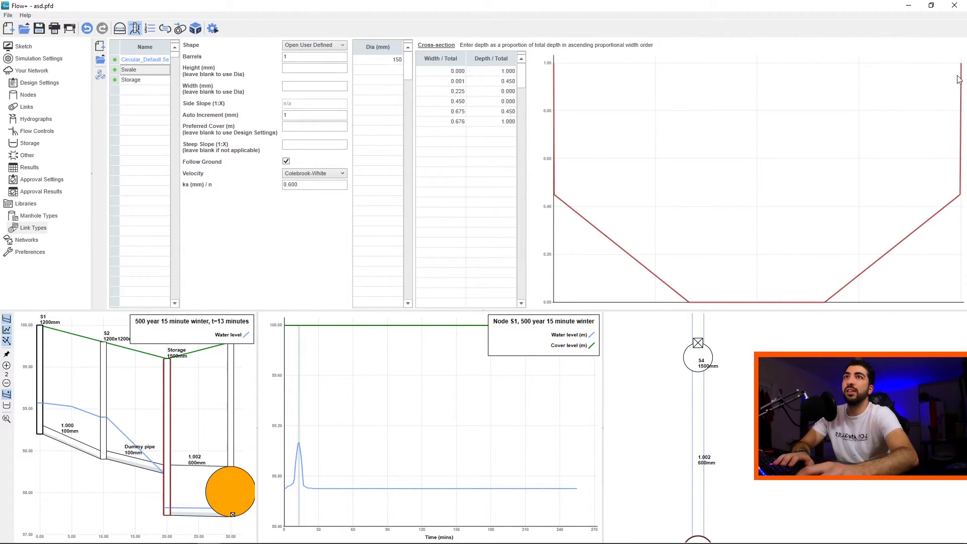
click(306, 47)
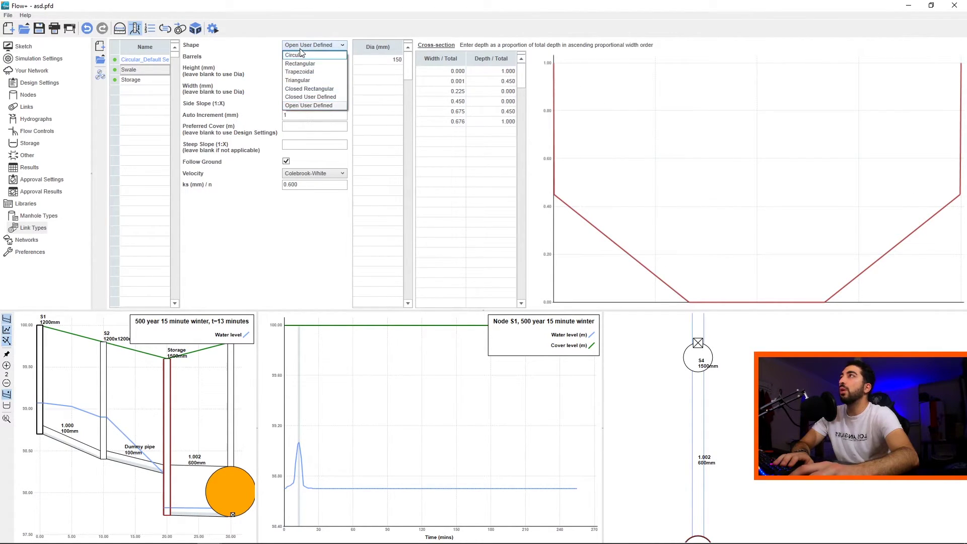
click(259, 66)
Check the Storage link type's Closed Rectangular shape, 6000 mm width and 1000 mm diameter.
click(155, 80)
click(304, 47)
click(306, 49)
double_click(306, 86)
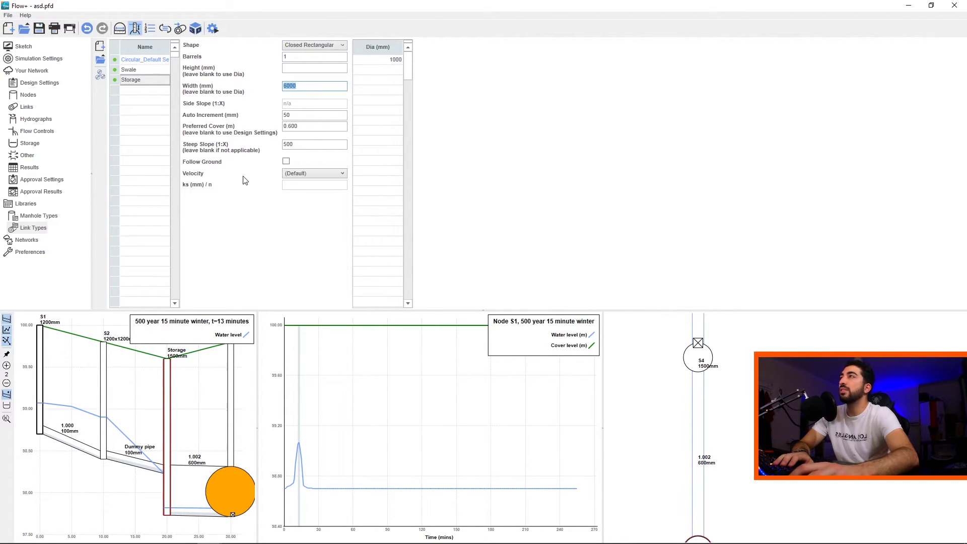
click(389, 60)
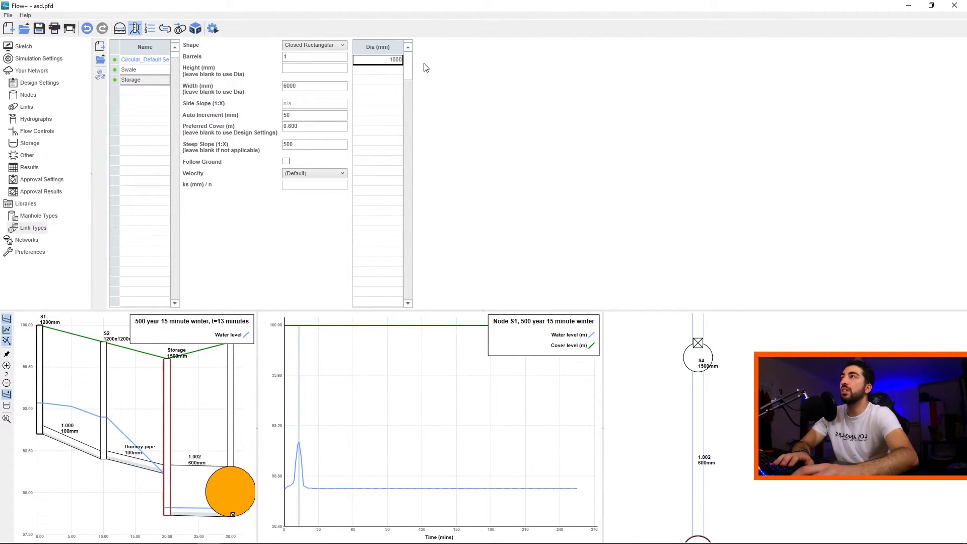
scroll(619, 327, down, 4)
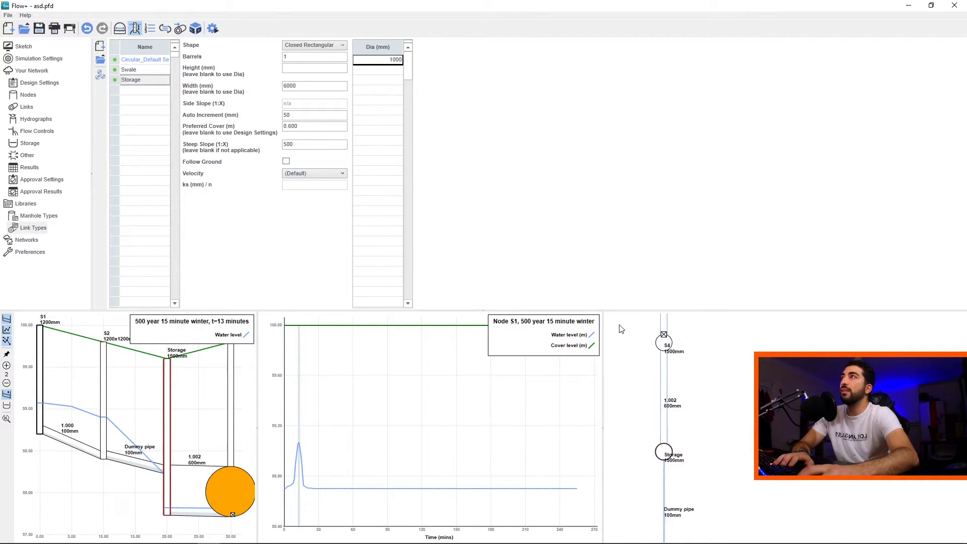
mouse_move(718, 485)
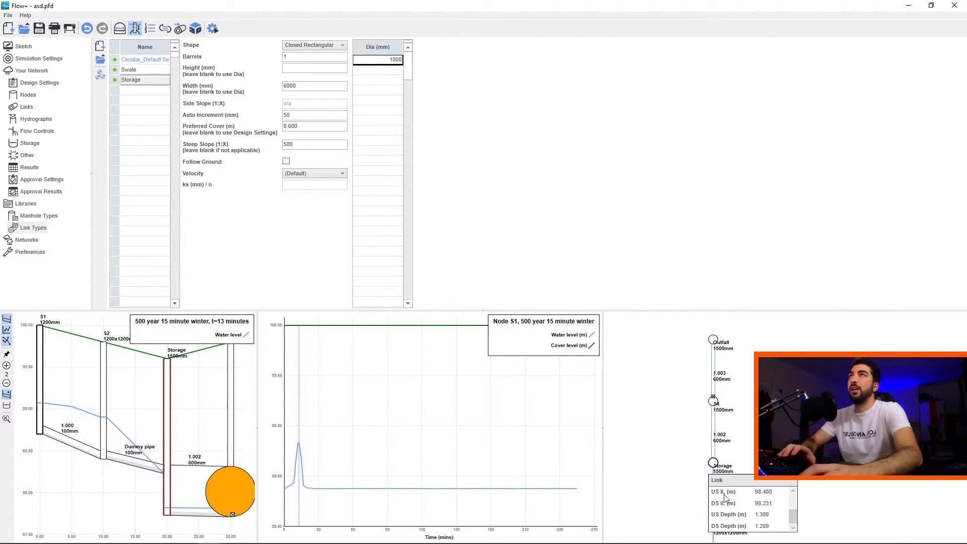
Check the Your Network entry, view Preferences, and generate the Design Report.
click(30, 240)
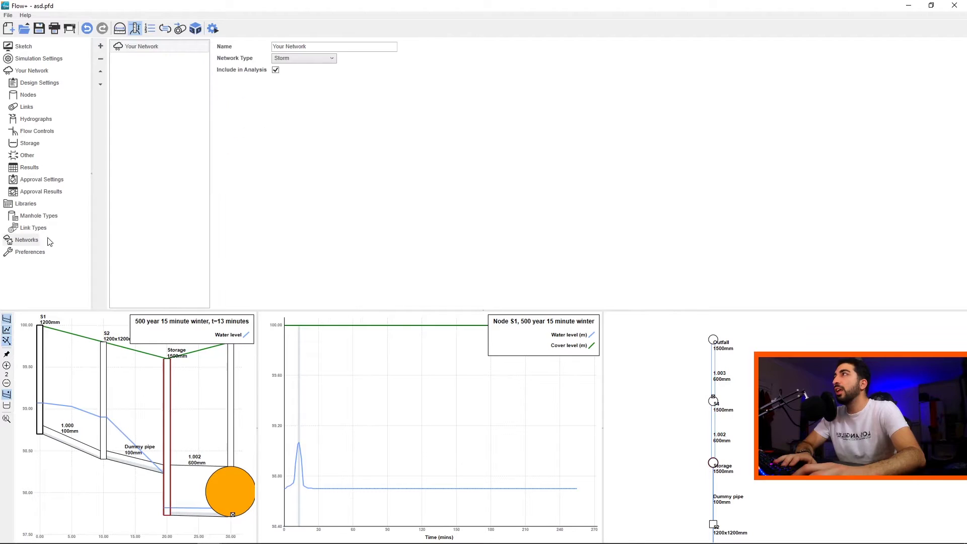
click(28, 256)
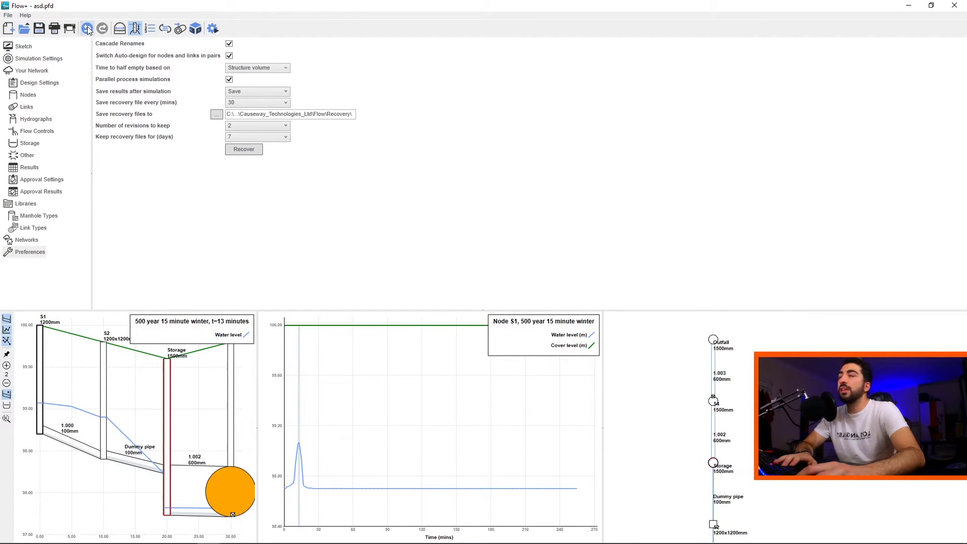
click(54, 29)
In the Design Report's Data tab, leave only the Manhole Schedule section included.
drag(433, 104, 401, 42)
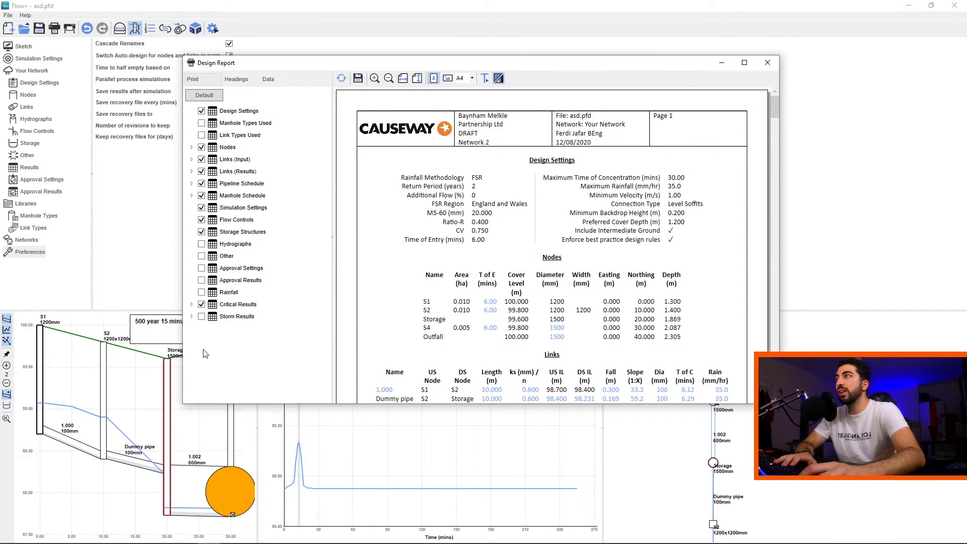
click(247, 78)
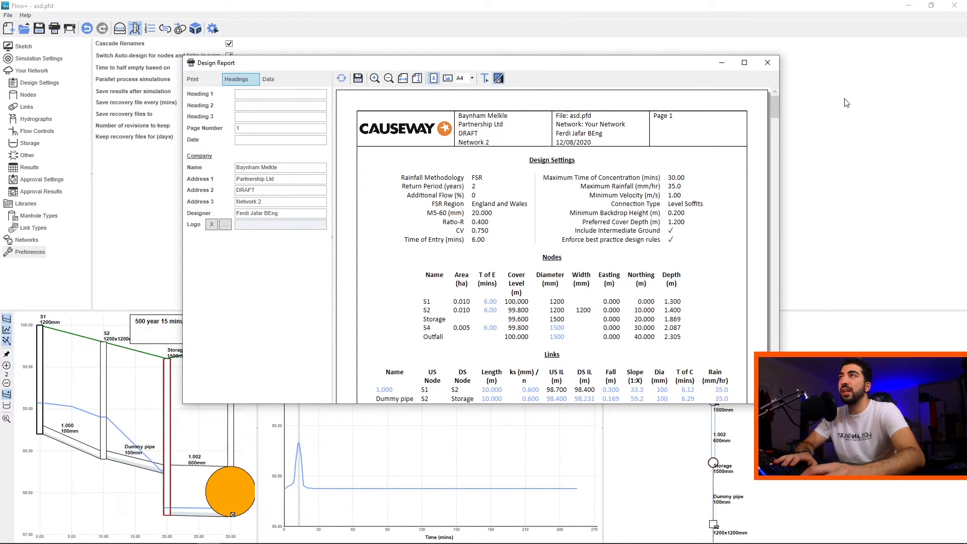
click(270, 80)
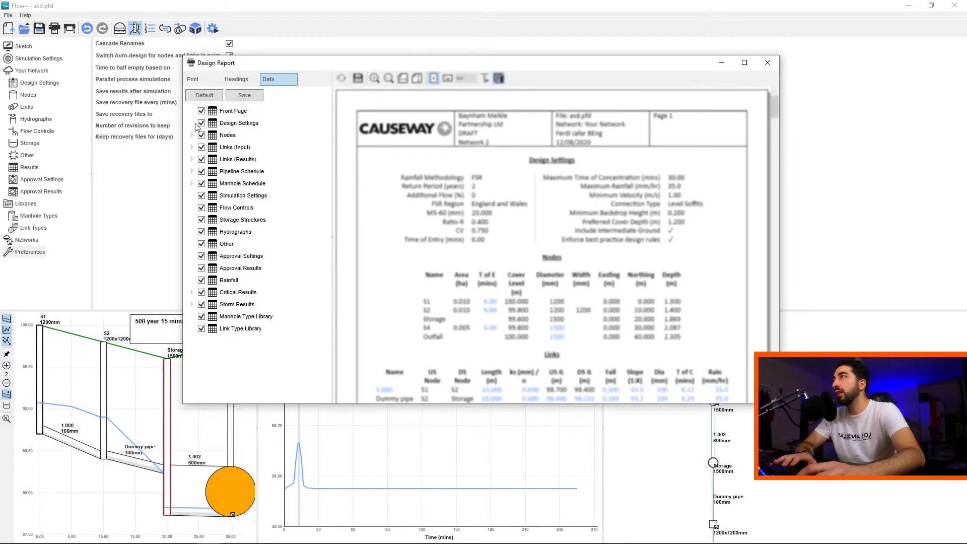
double_click(209, 184)
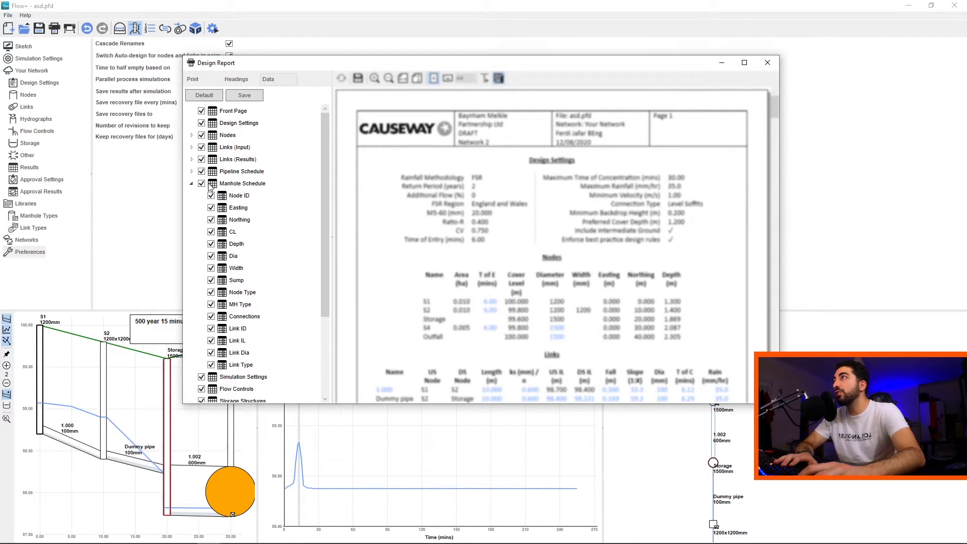
scroll(202, 151, down, 3)
click(202, 350)
scroll(206, 108, up, 3)
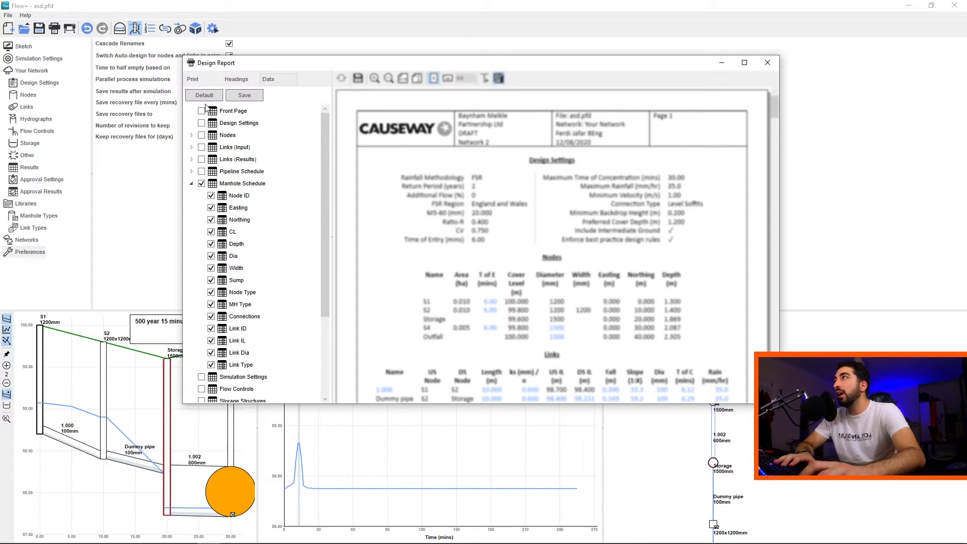
Save the export as MH schedule.xlsx and open it in Excel.
click(243, 96)
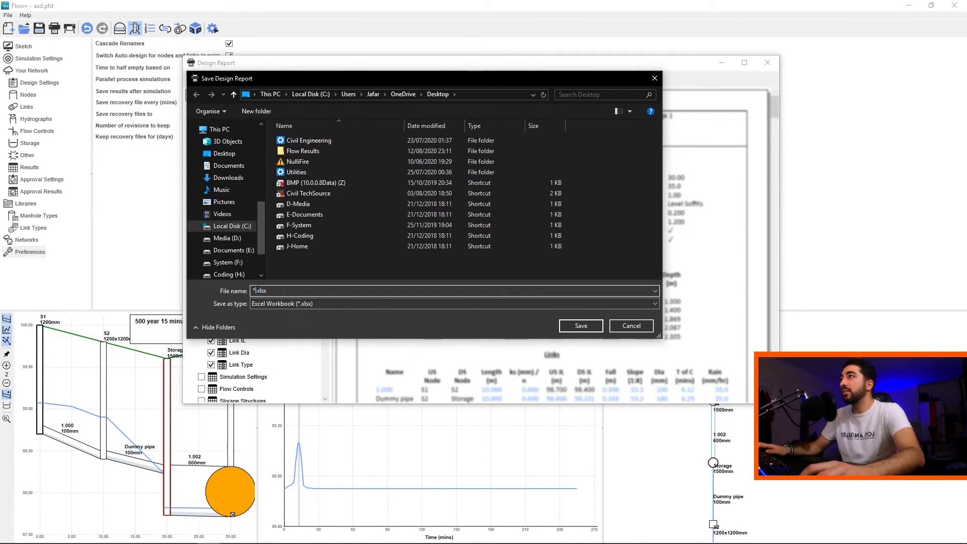
text(MH schedule)
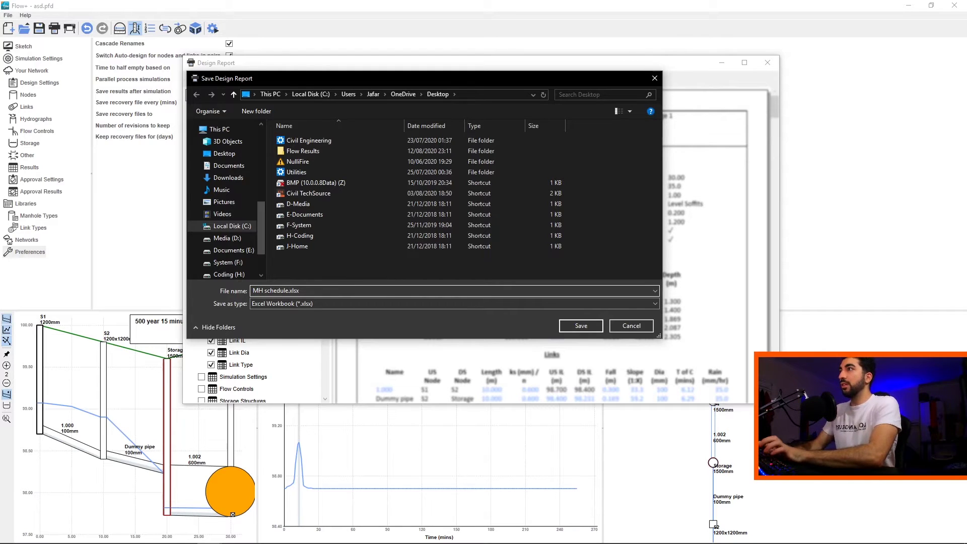
key(Return)
click(481, 314)
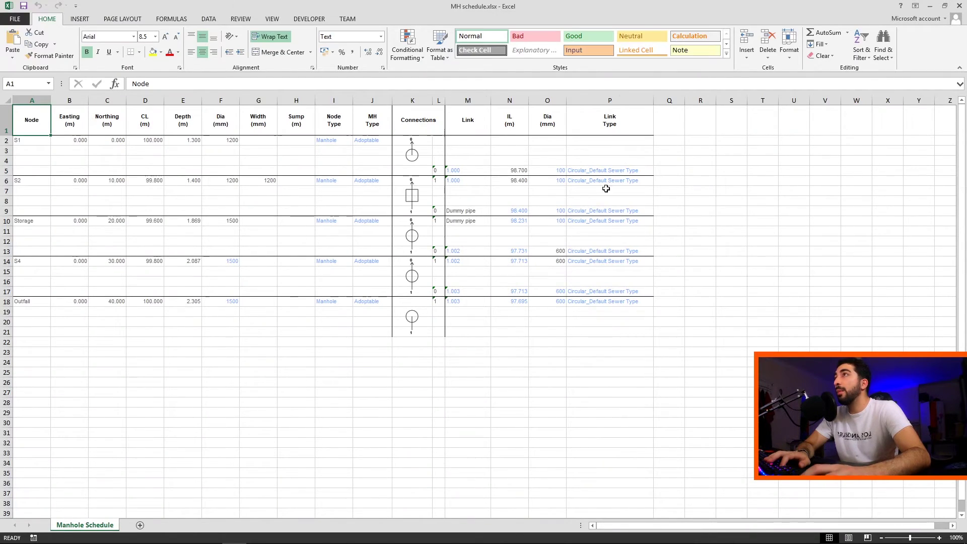
Select the manhole schedule table A1:P20 in Excel to check its totals.
mouse_move(32, 121)
mouse_down()
mouse_move(641, 339)
mouse_move(626, 318)
mouse_up()
click(526, 429)
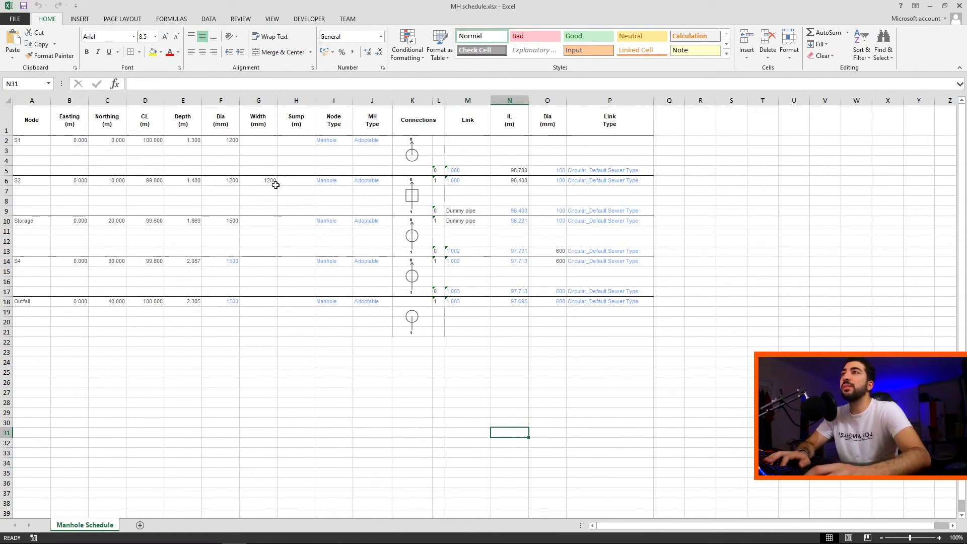
drag(31, 116, 606, 320)
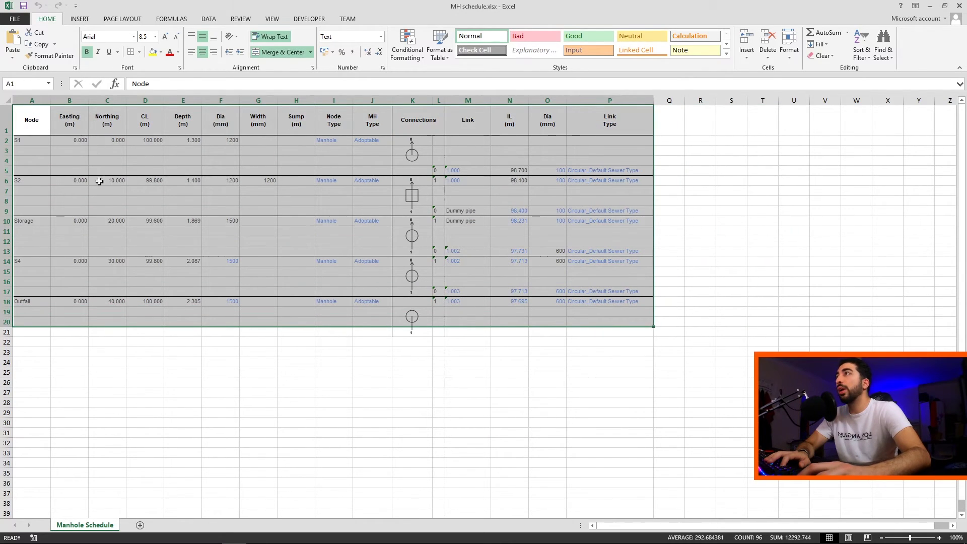
Close Excel, zoom the report preview out twice, toggle Colour off and on, then close the report.
click(959, 5)
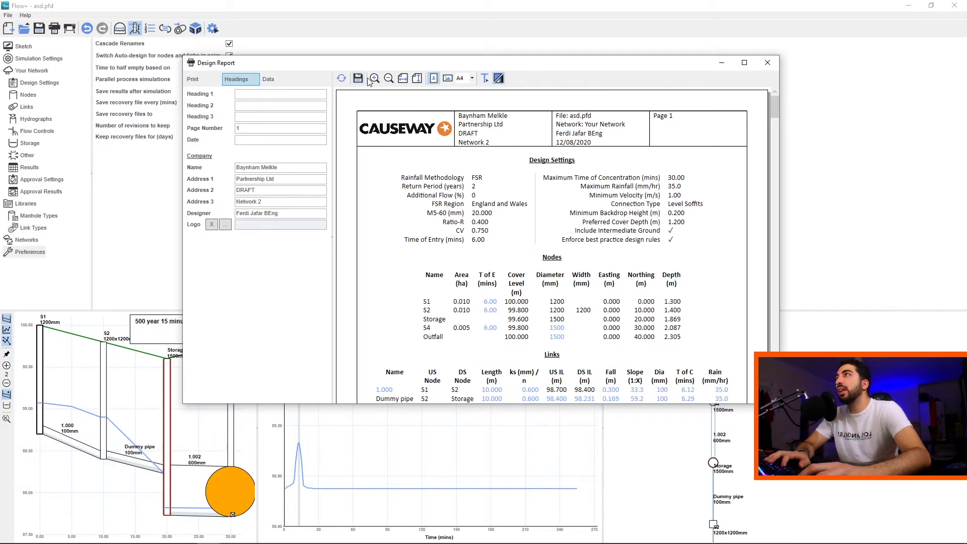
click(388, 78)
click(388, 78)
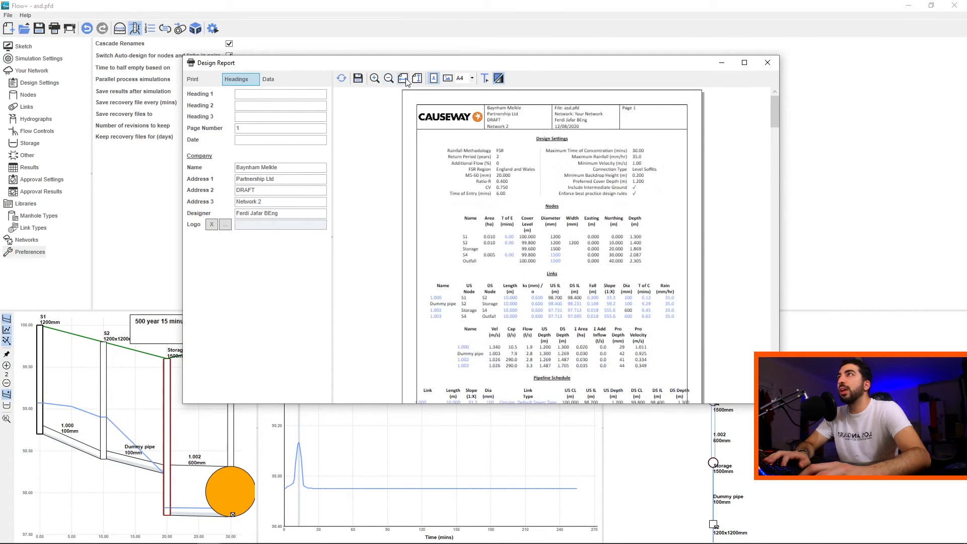
click(498, 79)
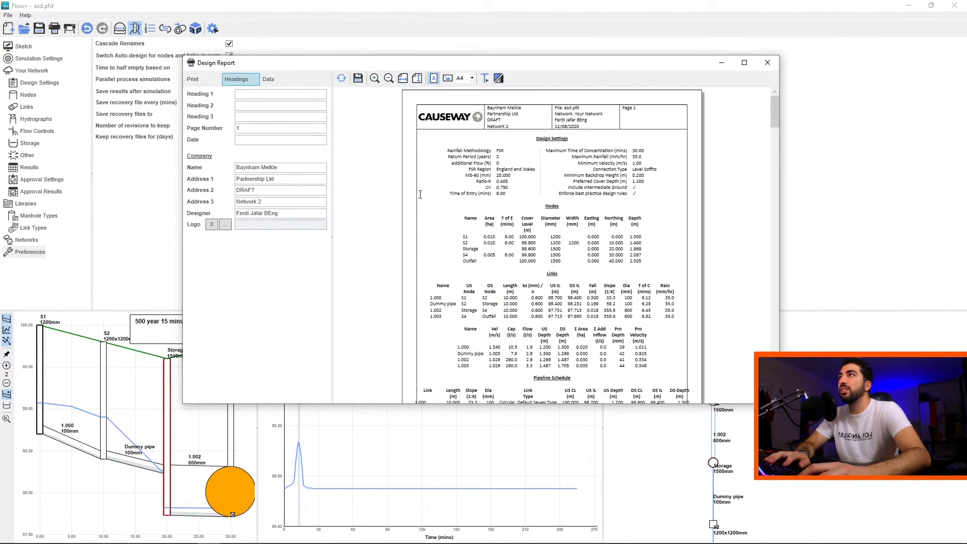
click(498, 79)
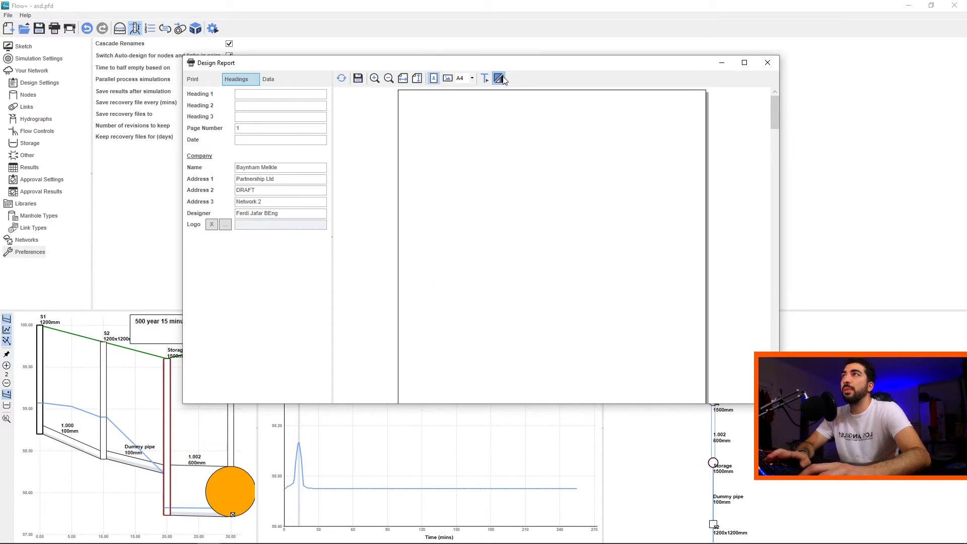
click(767, 62)
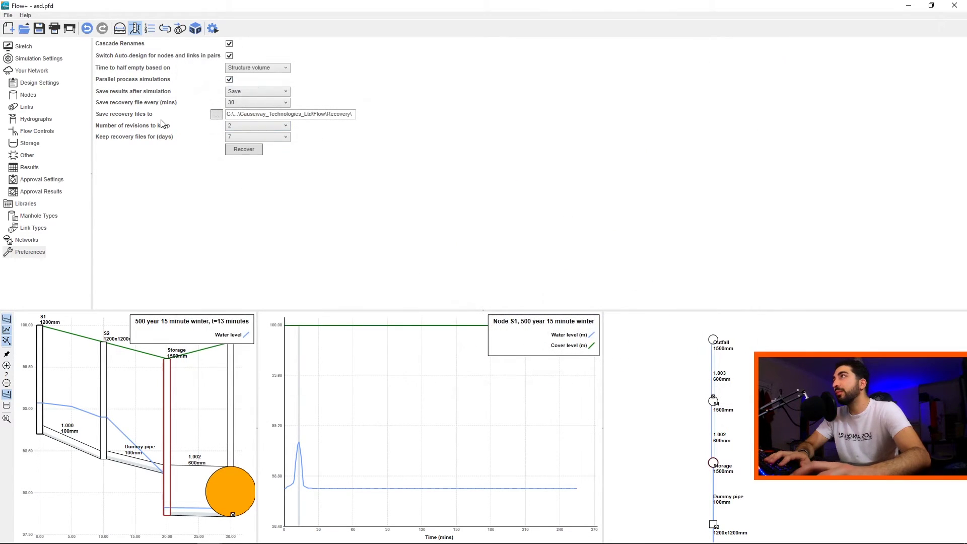
Open the longsection and plan Plot preview, regenerate it and scroll through both pages.
click(69, 29)
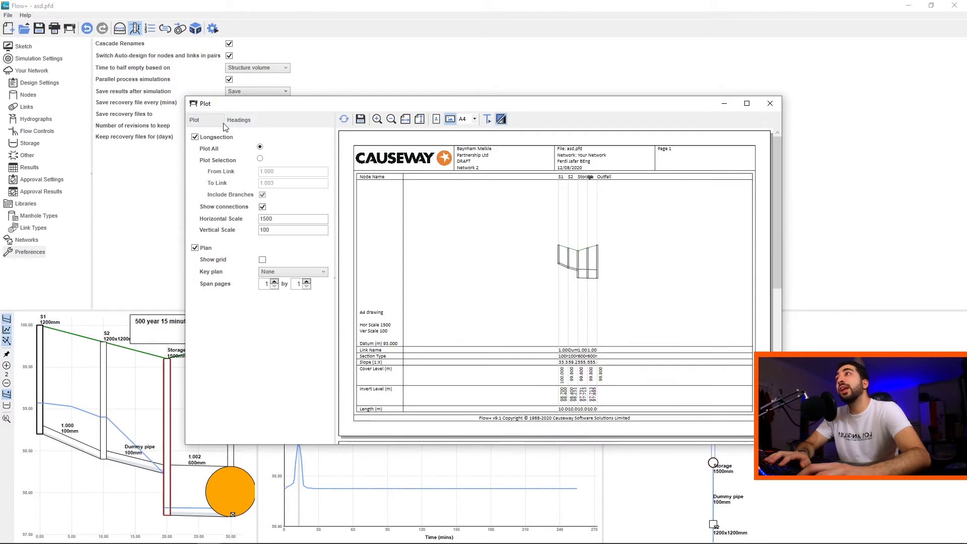
scroll(554, 282, down, 10)
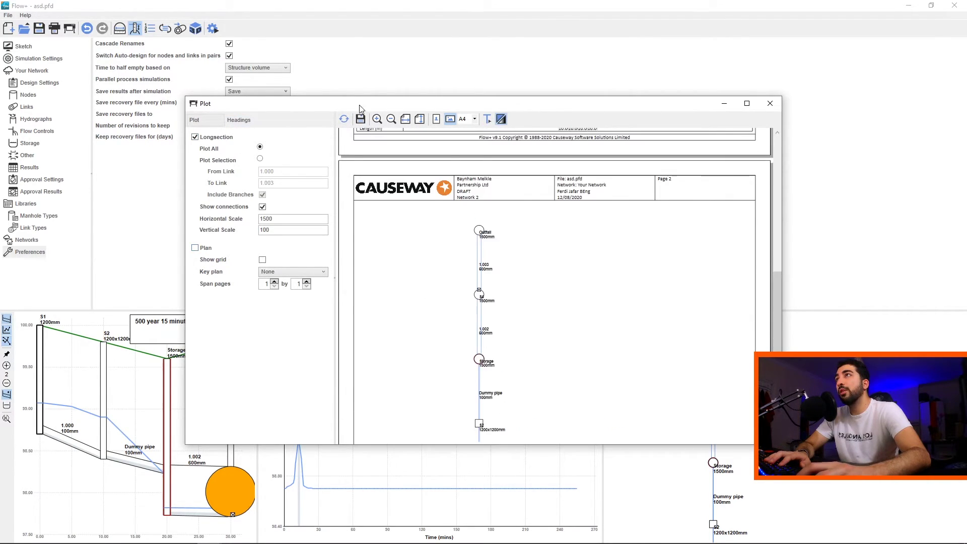
click(345, 119)
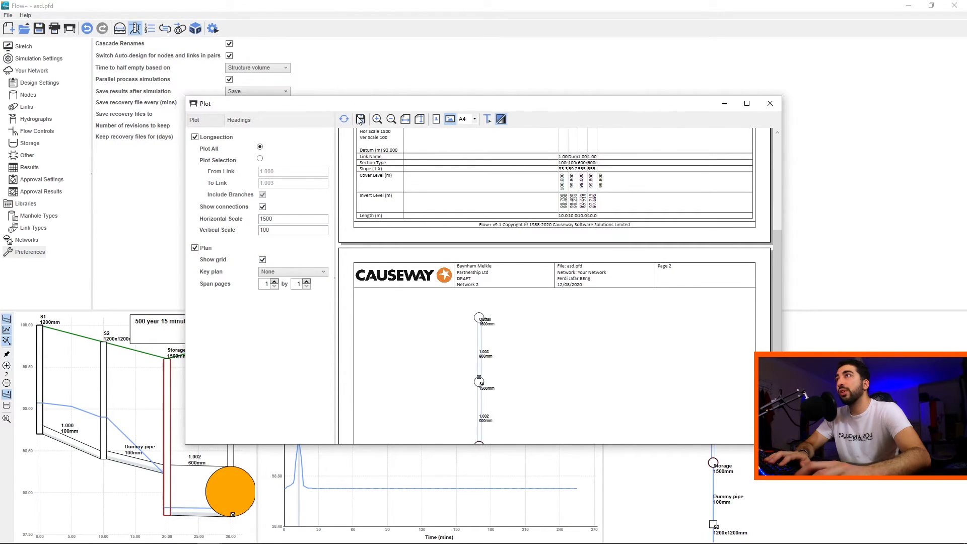
scroll(519, 349, down, 2)
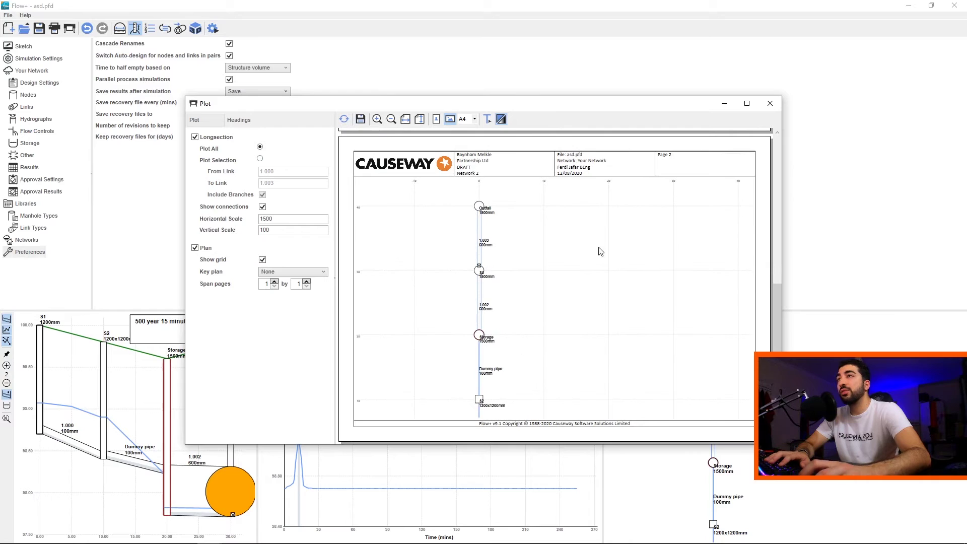
scroll(620, 265, up, 5)
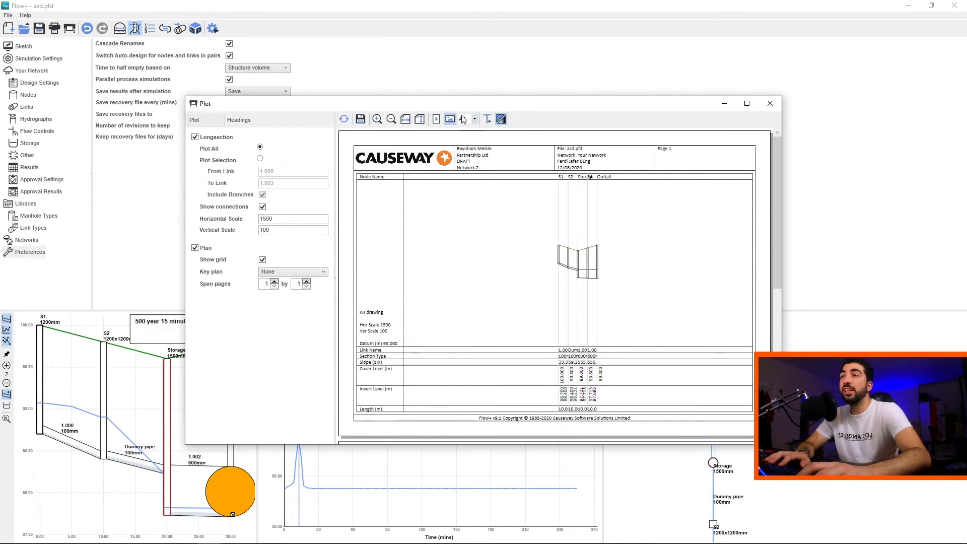
Check the A4 paper size list and switch the plot page to Portrait.
click(475, 119)
click(437, 122)
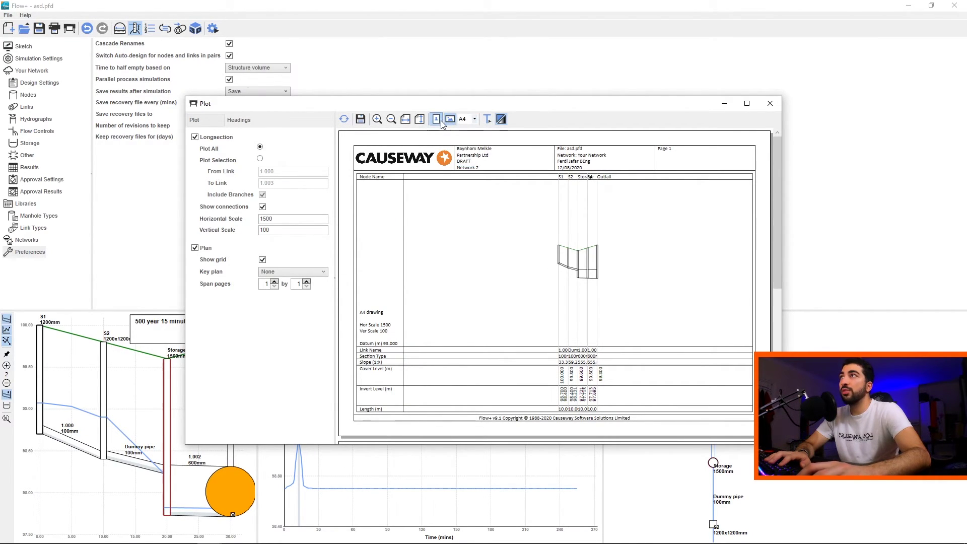
click(436, 120)
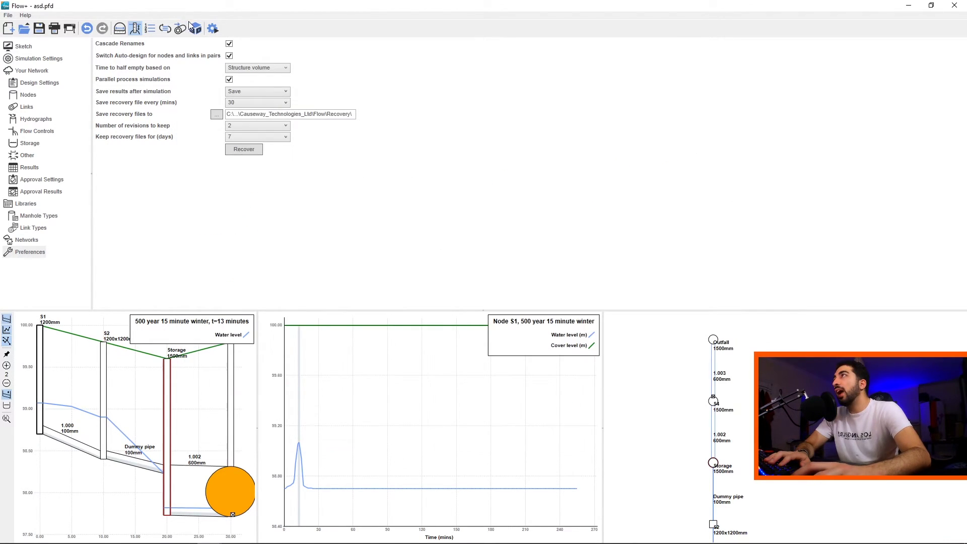
Close the plot preview and view the network in 3D from above and a low side angle.
key(Escape)
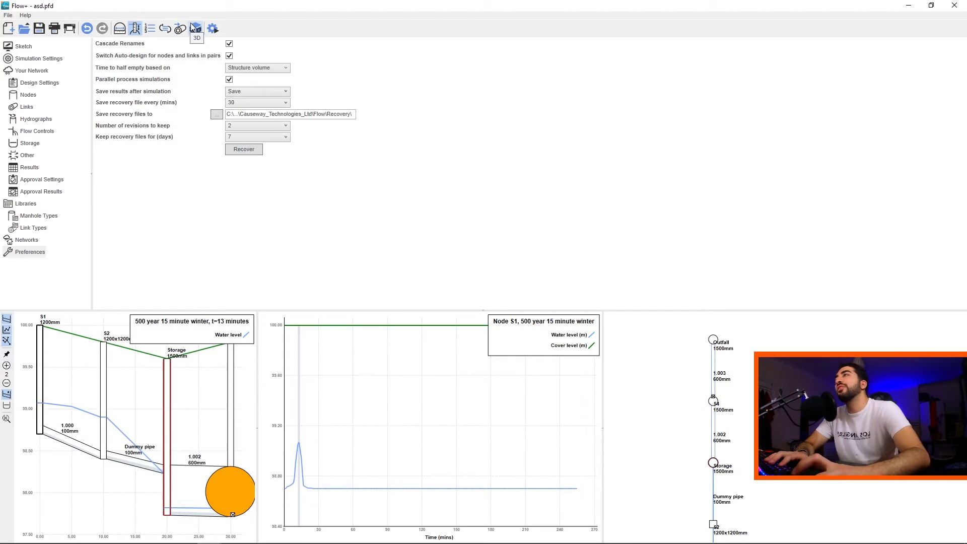
click(194, 28)
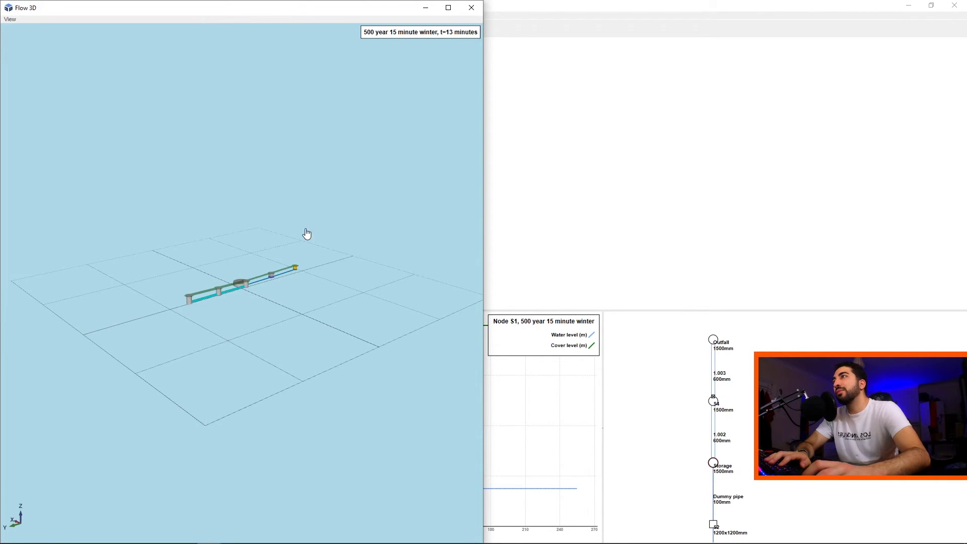
drag(306, 233, 303, 243)
scroll(241, 300, up, 5)
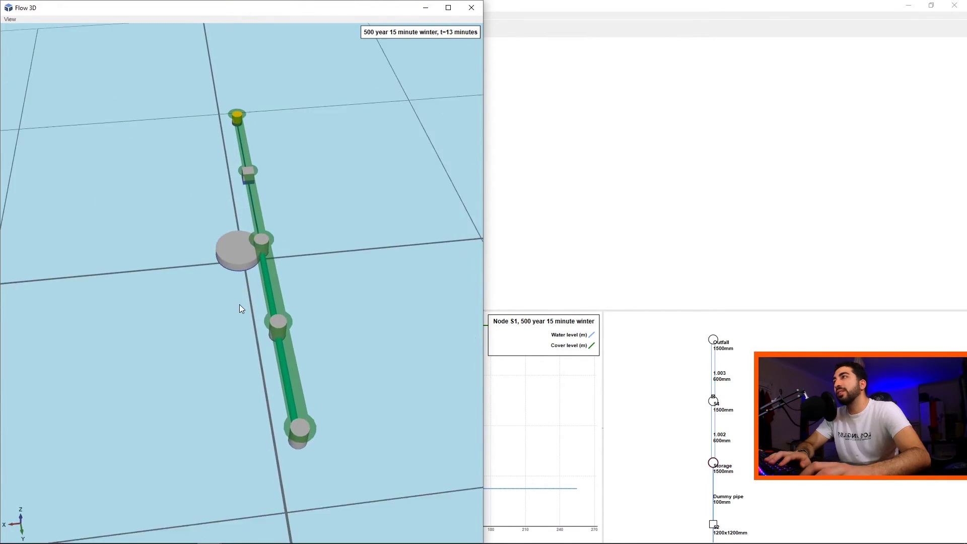
drag(240, 304, 296, 252)
scroll(277, 287, down, 5)
Try Vertical Exaggeration and Coordinate Compression in the 3D View menu.
click(10, 19)
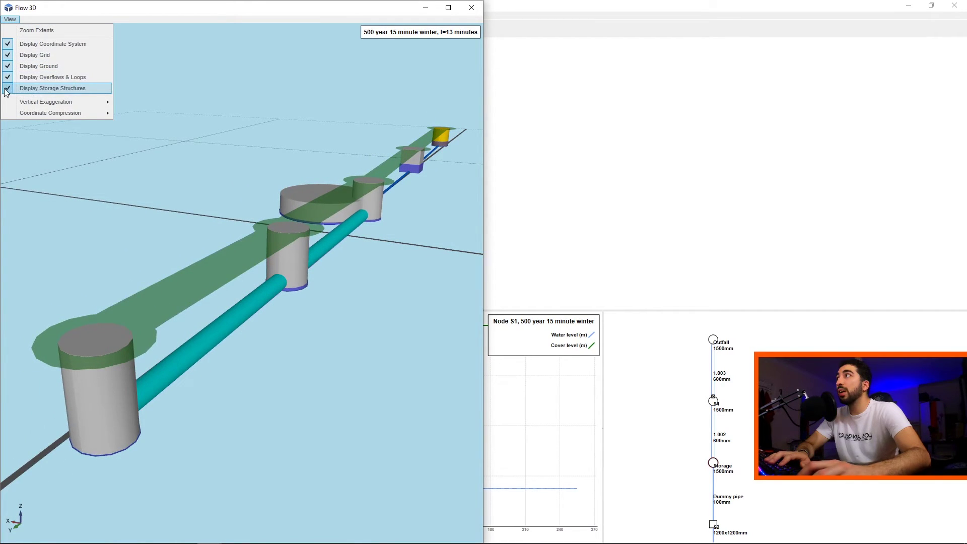
mouse_move(52, 102)
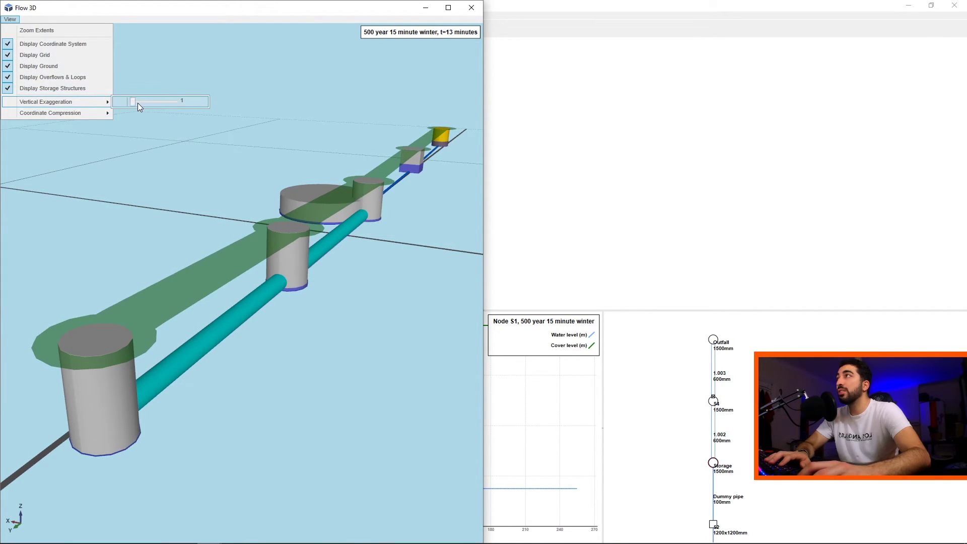
mouse_move(137, 103)
mouse_down()
mouse_move(177, 102)
mouse_move(134, 101)
mouse_move(146, 114)
mouse_move(182, 114)
mouse_move(146, 116)
mouse_up()
mouse_move(58, 116)
Fit the network in the 3D view and orbit around the storage tank. Read node S2's width, invert and cover levels, then close Flow 3D.
click(50, 29)
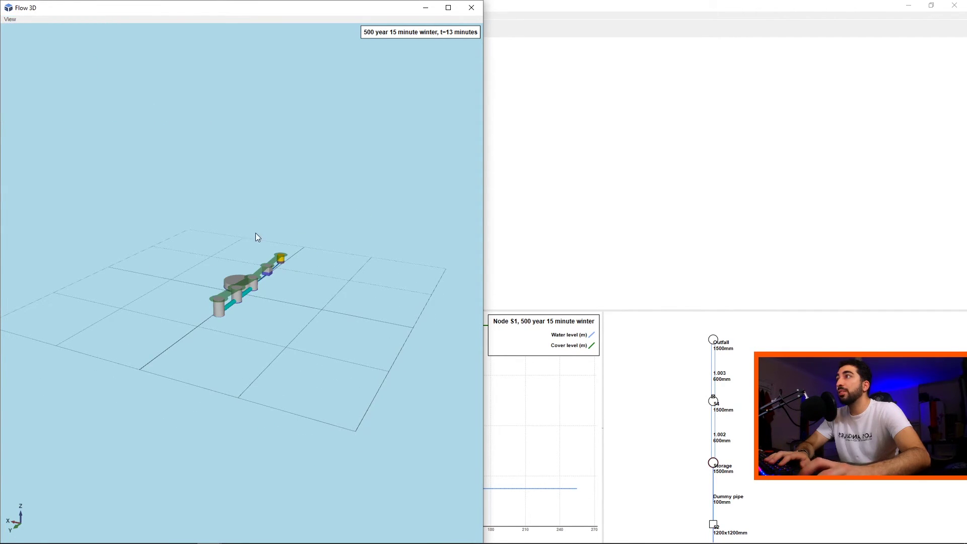
scroll(276, 384, up, 5)
drag(276, 313, 384, 331)
scroll(280, 317, down, 5)
scroll(285, 323, up, 1)
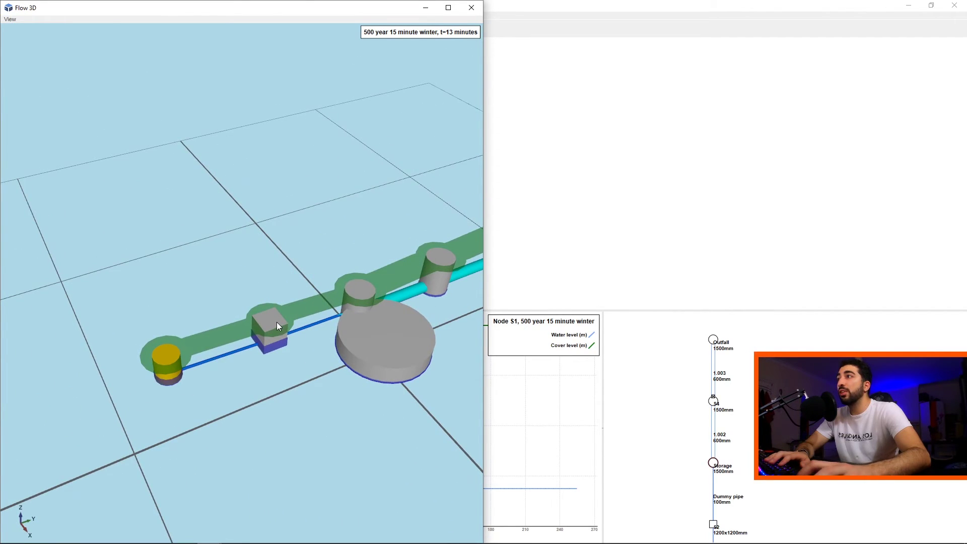
mouse_move(274, 323)
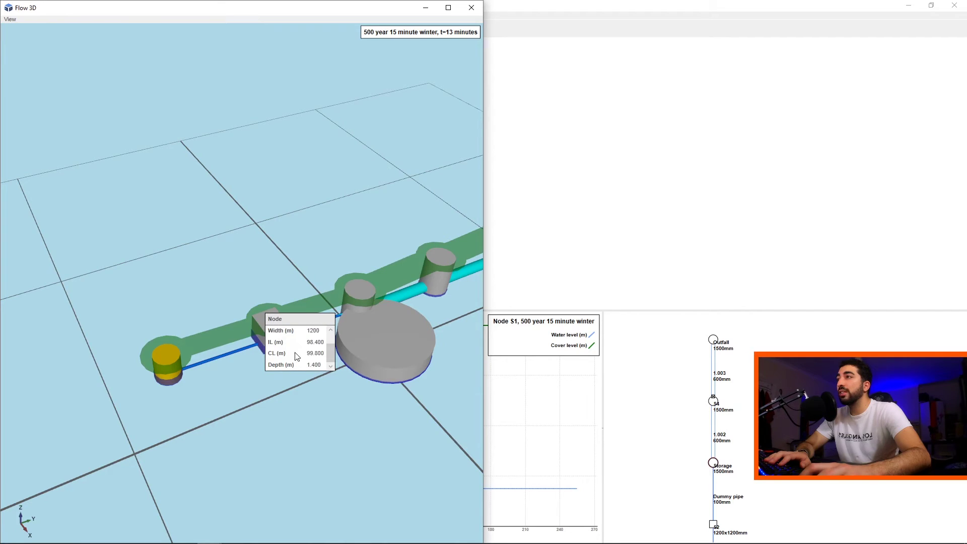
scroll(312, 348, up, 1)
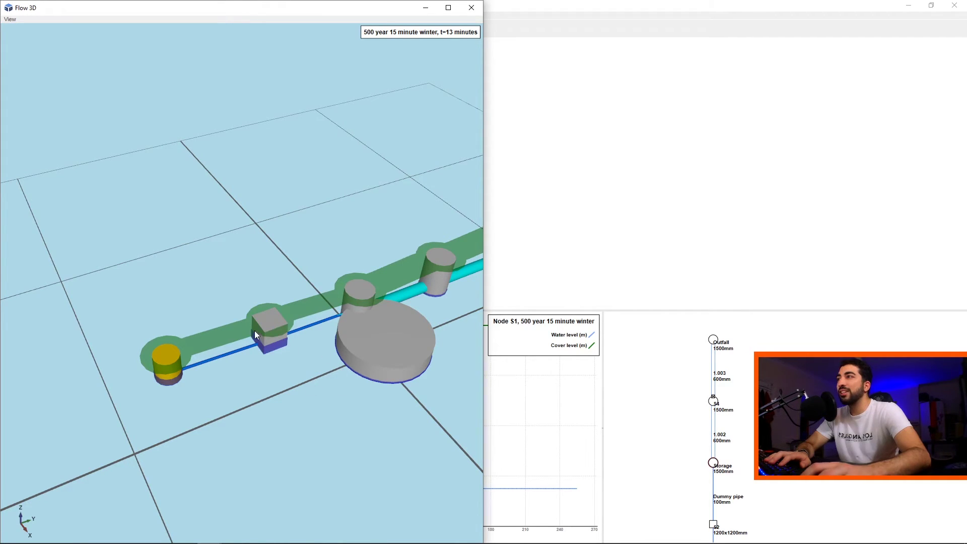
click(471, 7)
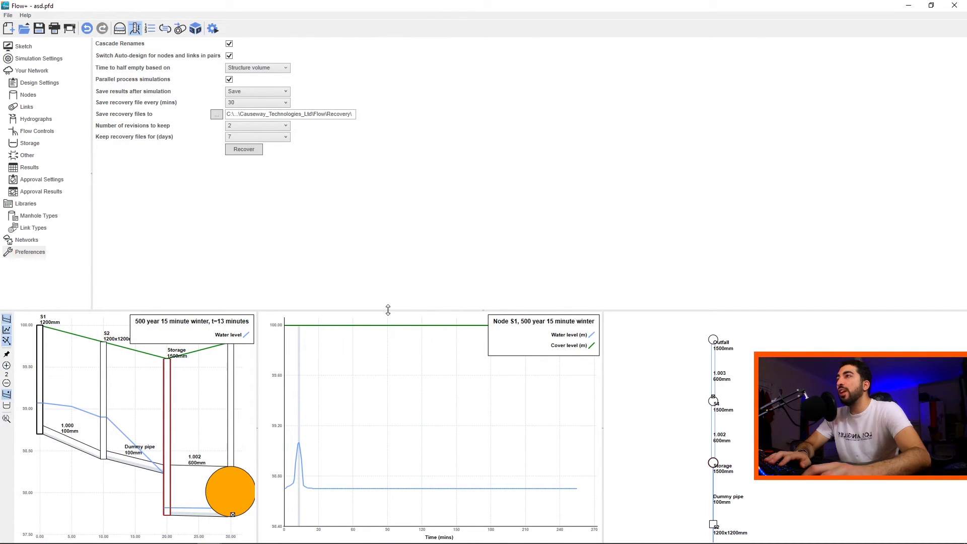
Enlarge the results area and leave only the long section displayed, hiding the plan and graph.
drag(397, 255, 397, 249)
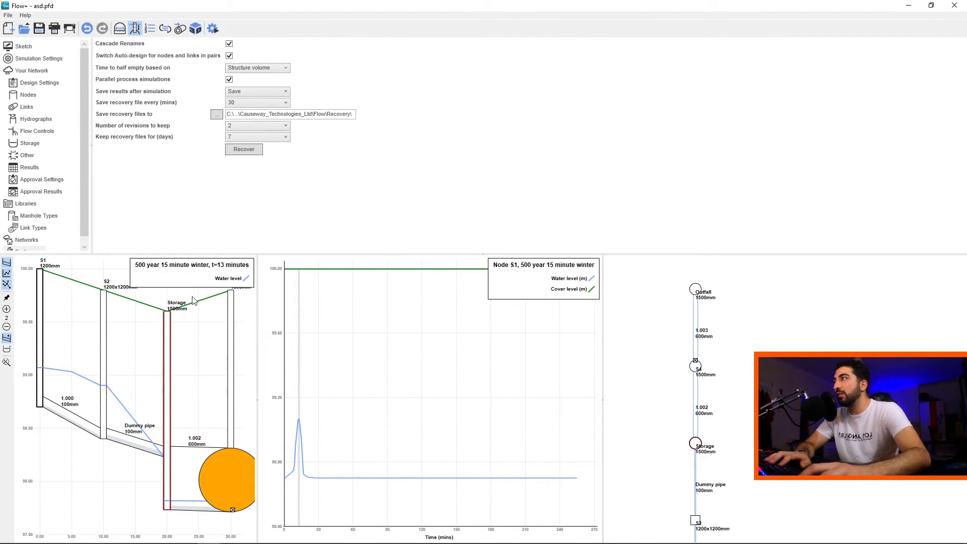
click(7, 263)
click(7, 284)
click(7, 273)
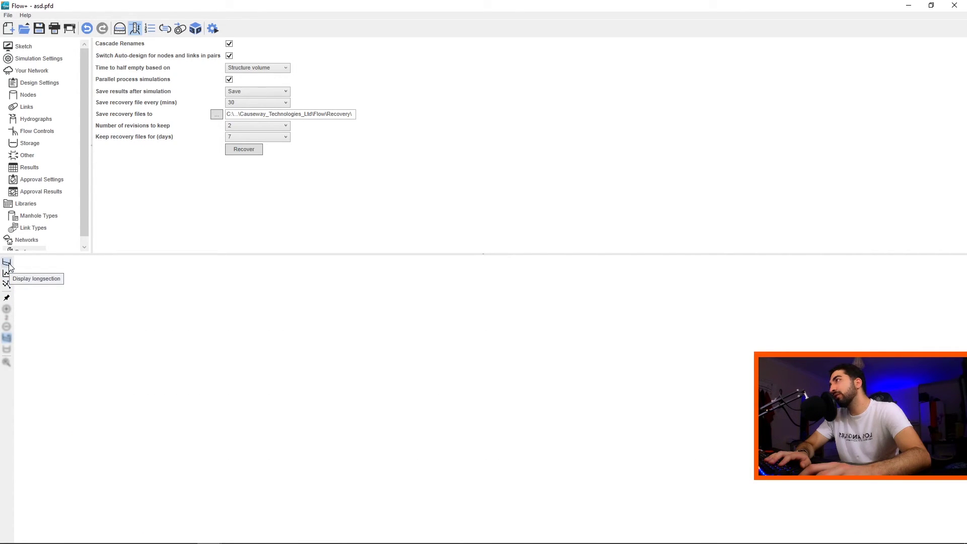
click(8, 264)
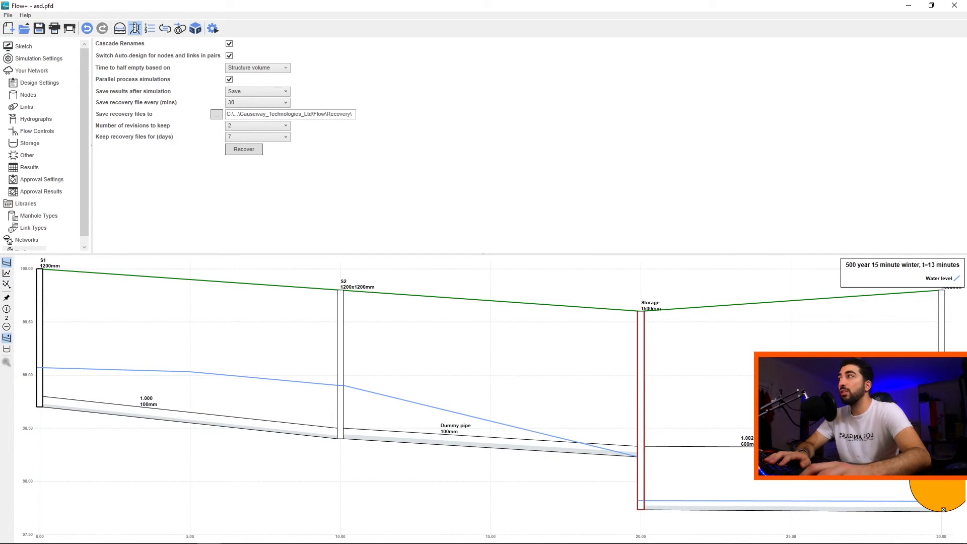
Zoom the long section so it spans from S1 through S2 to Storage.
click(6, 328)
click(7, 313)
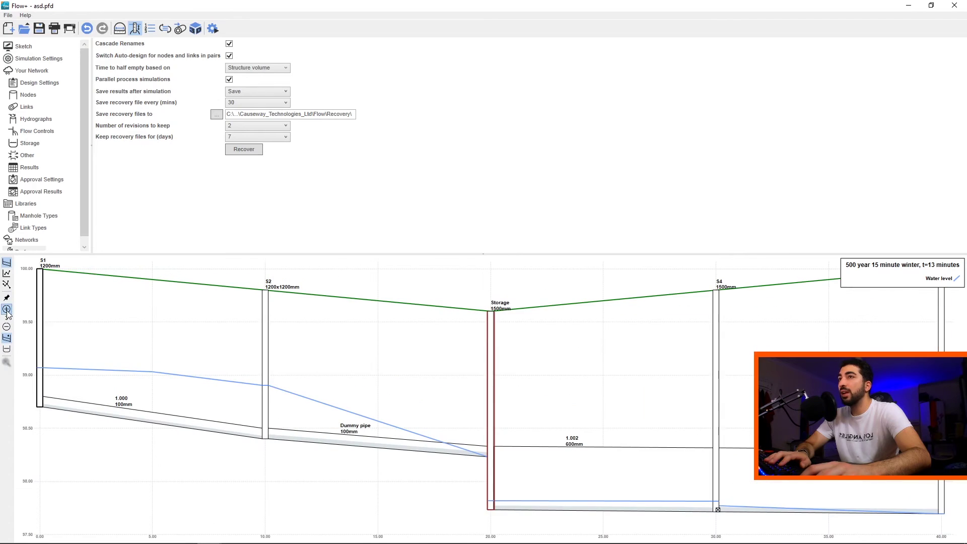
click(6, 327)
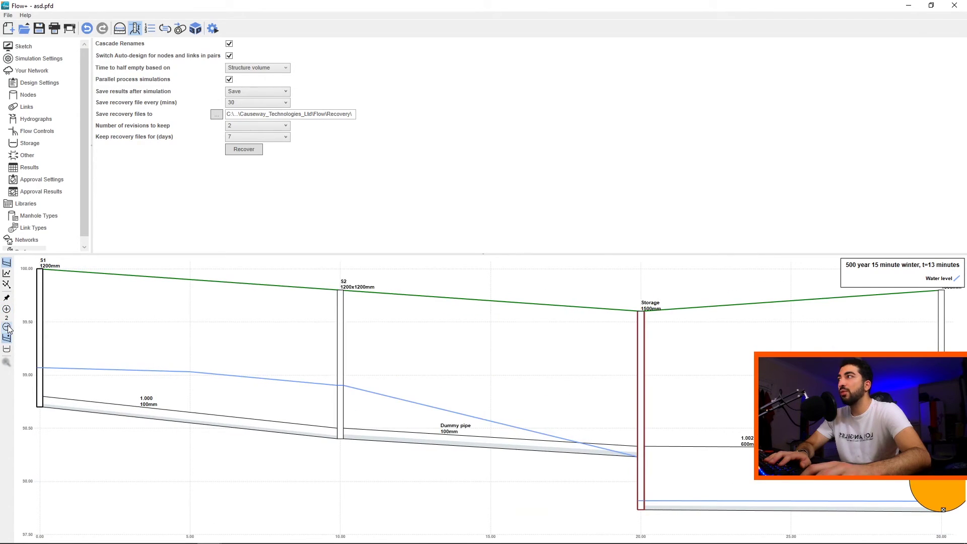
click(7, 328)
click(7, 327)
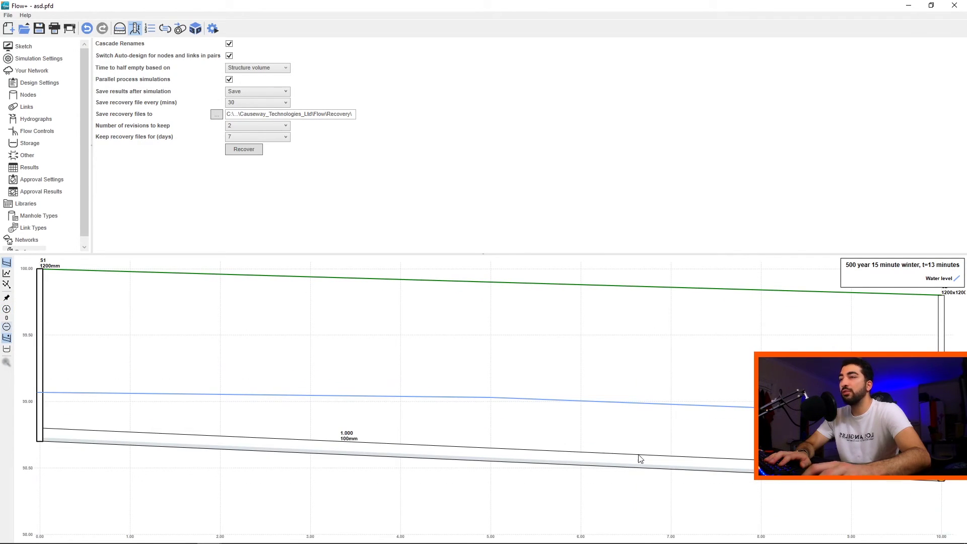
click(8, 311)
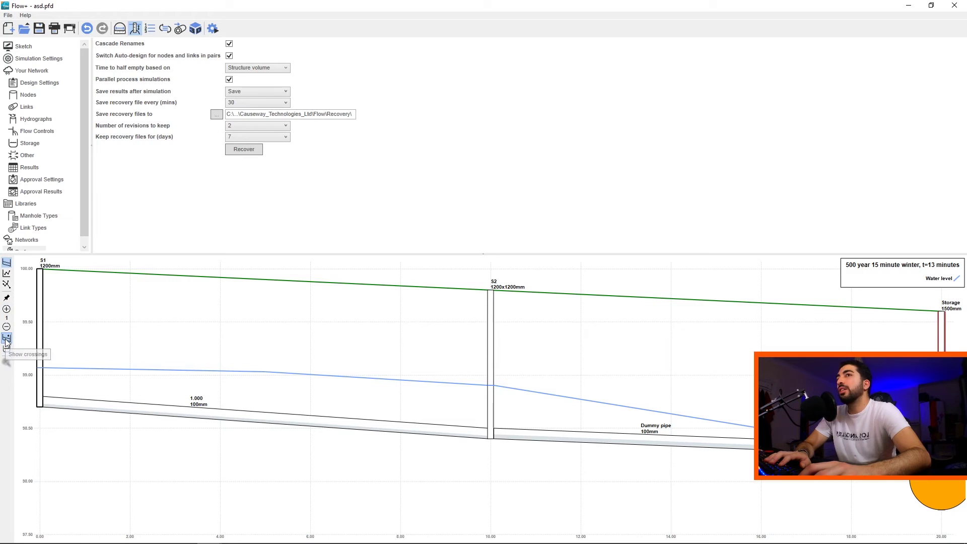
Restore the node S1 water-level graph and the network plan panel, zooming the plan.
click(7, 275)
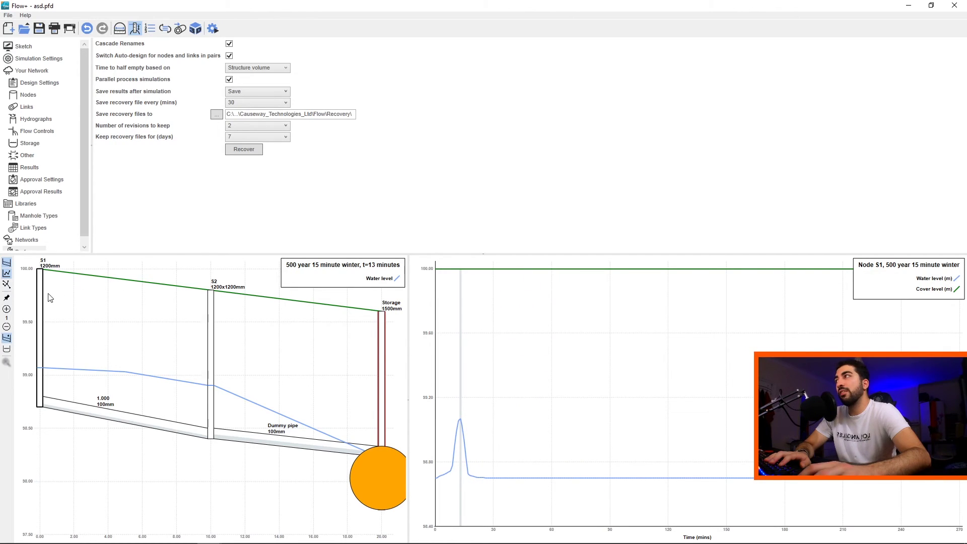
click(7, 285)
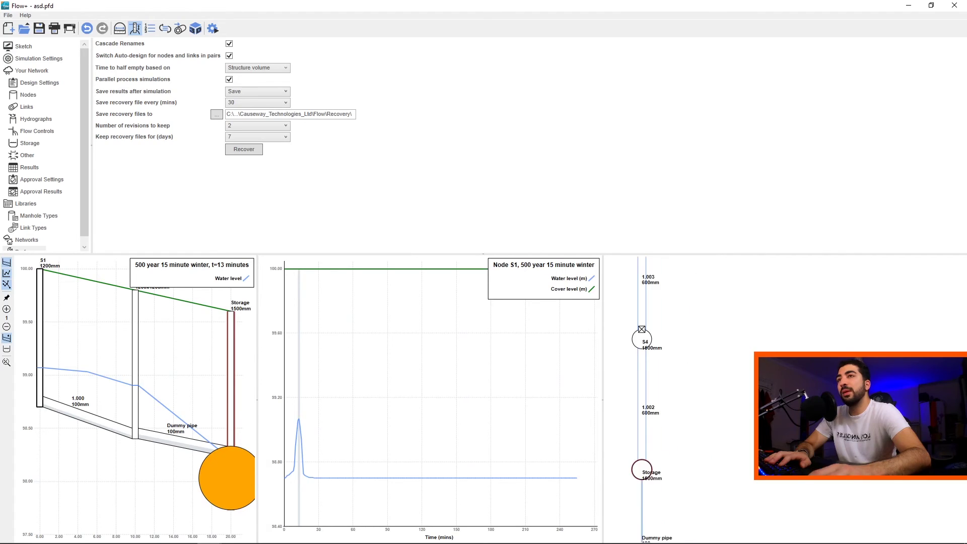
scroll(802, 342, down, 5)
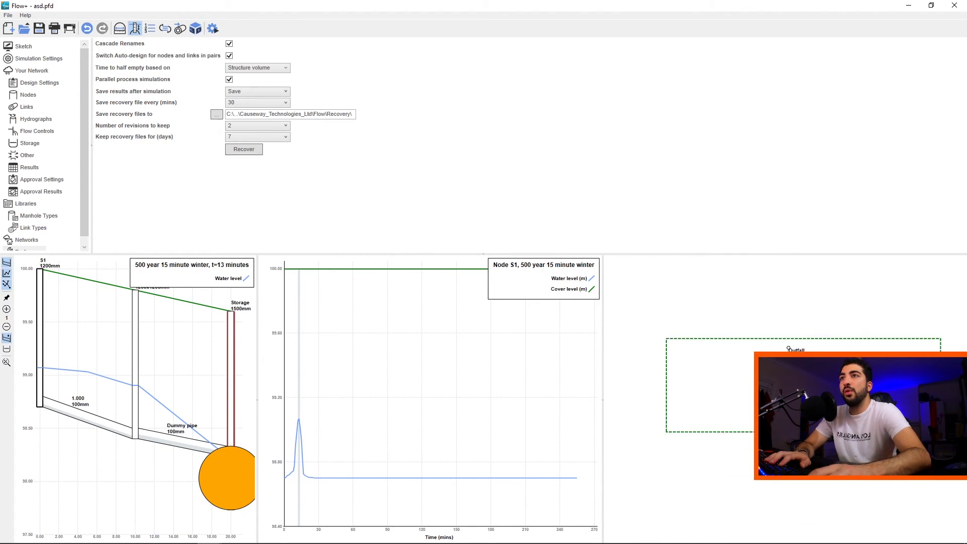
scroll(795, 403, up, 3)
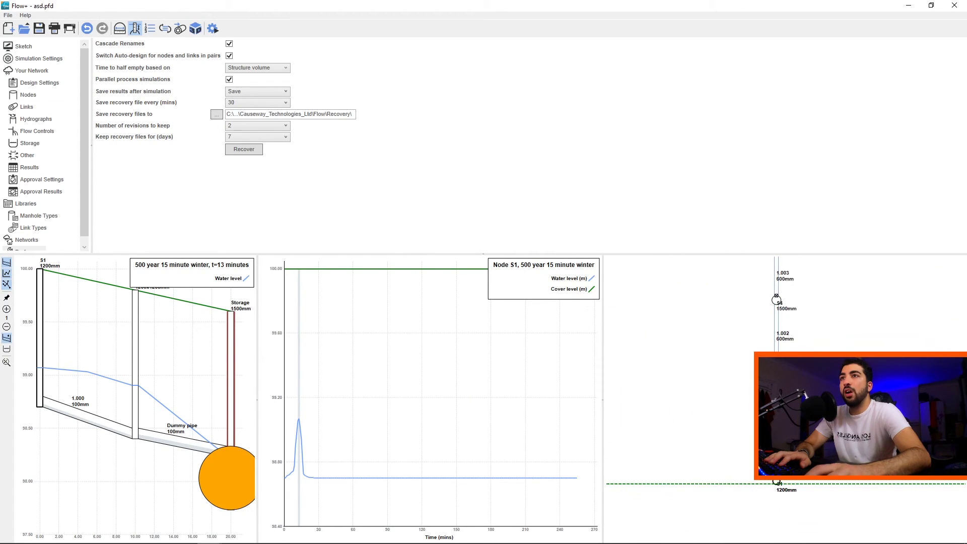
Open the Links table and show outflow results for link 1.003, from S4 to Outfall.
click(25, 106)
click(197, 91)
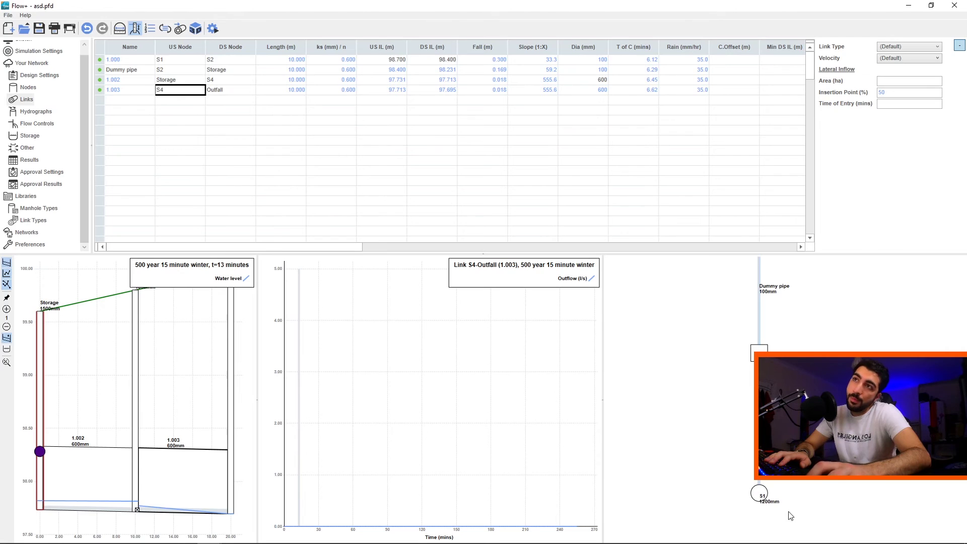
middle_drag(789, 511, 842, 315)
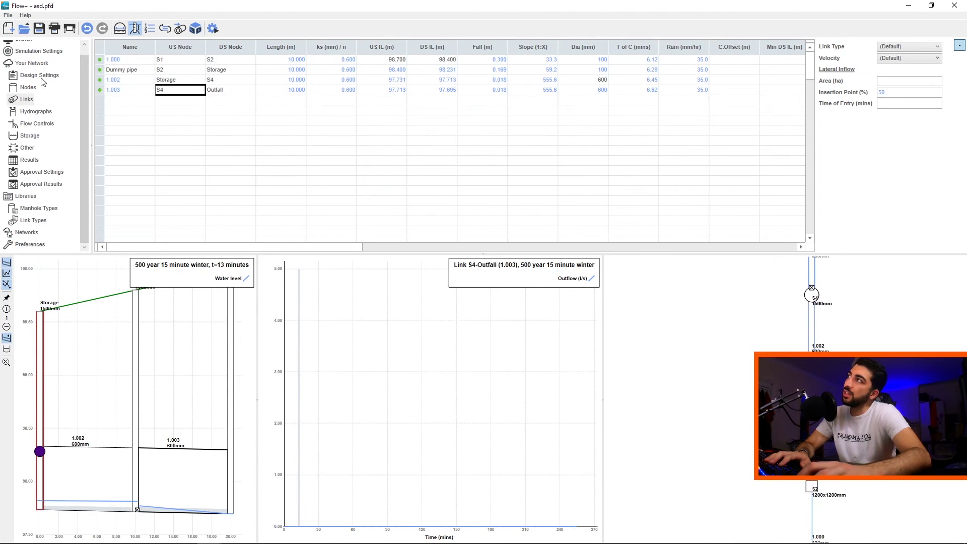
click(28, 87)
click(26, 99)
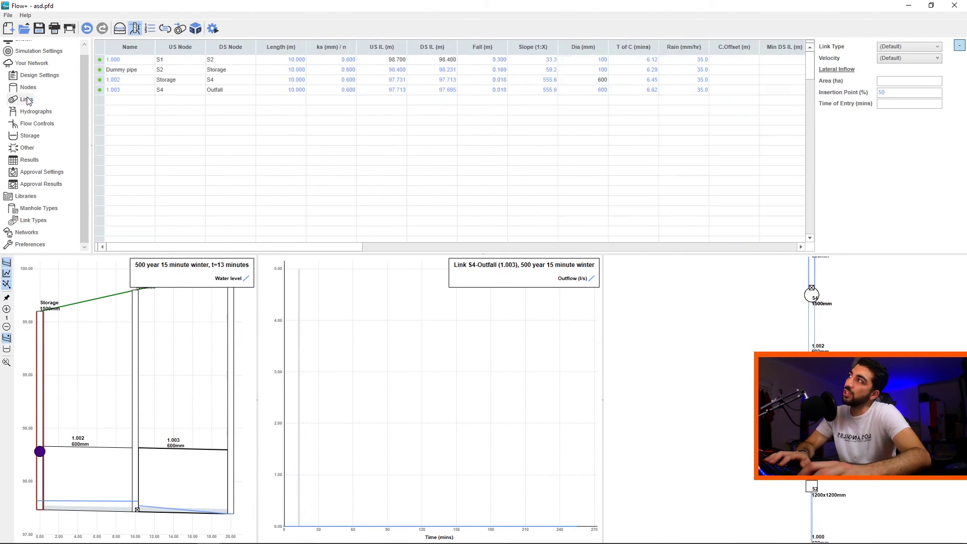
middle_drag(695, 401, 637, 386)
scroll(755, 398, down, 5)
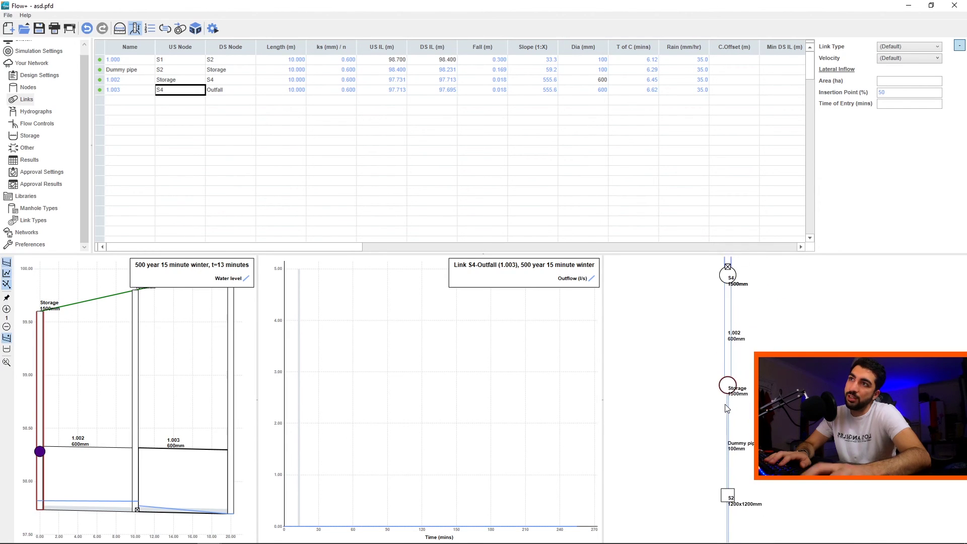